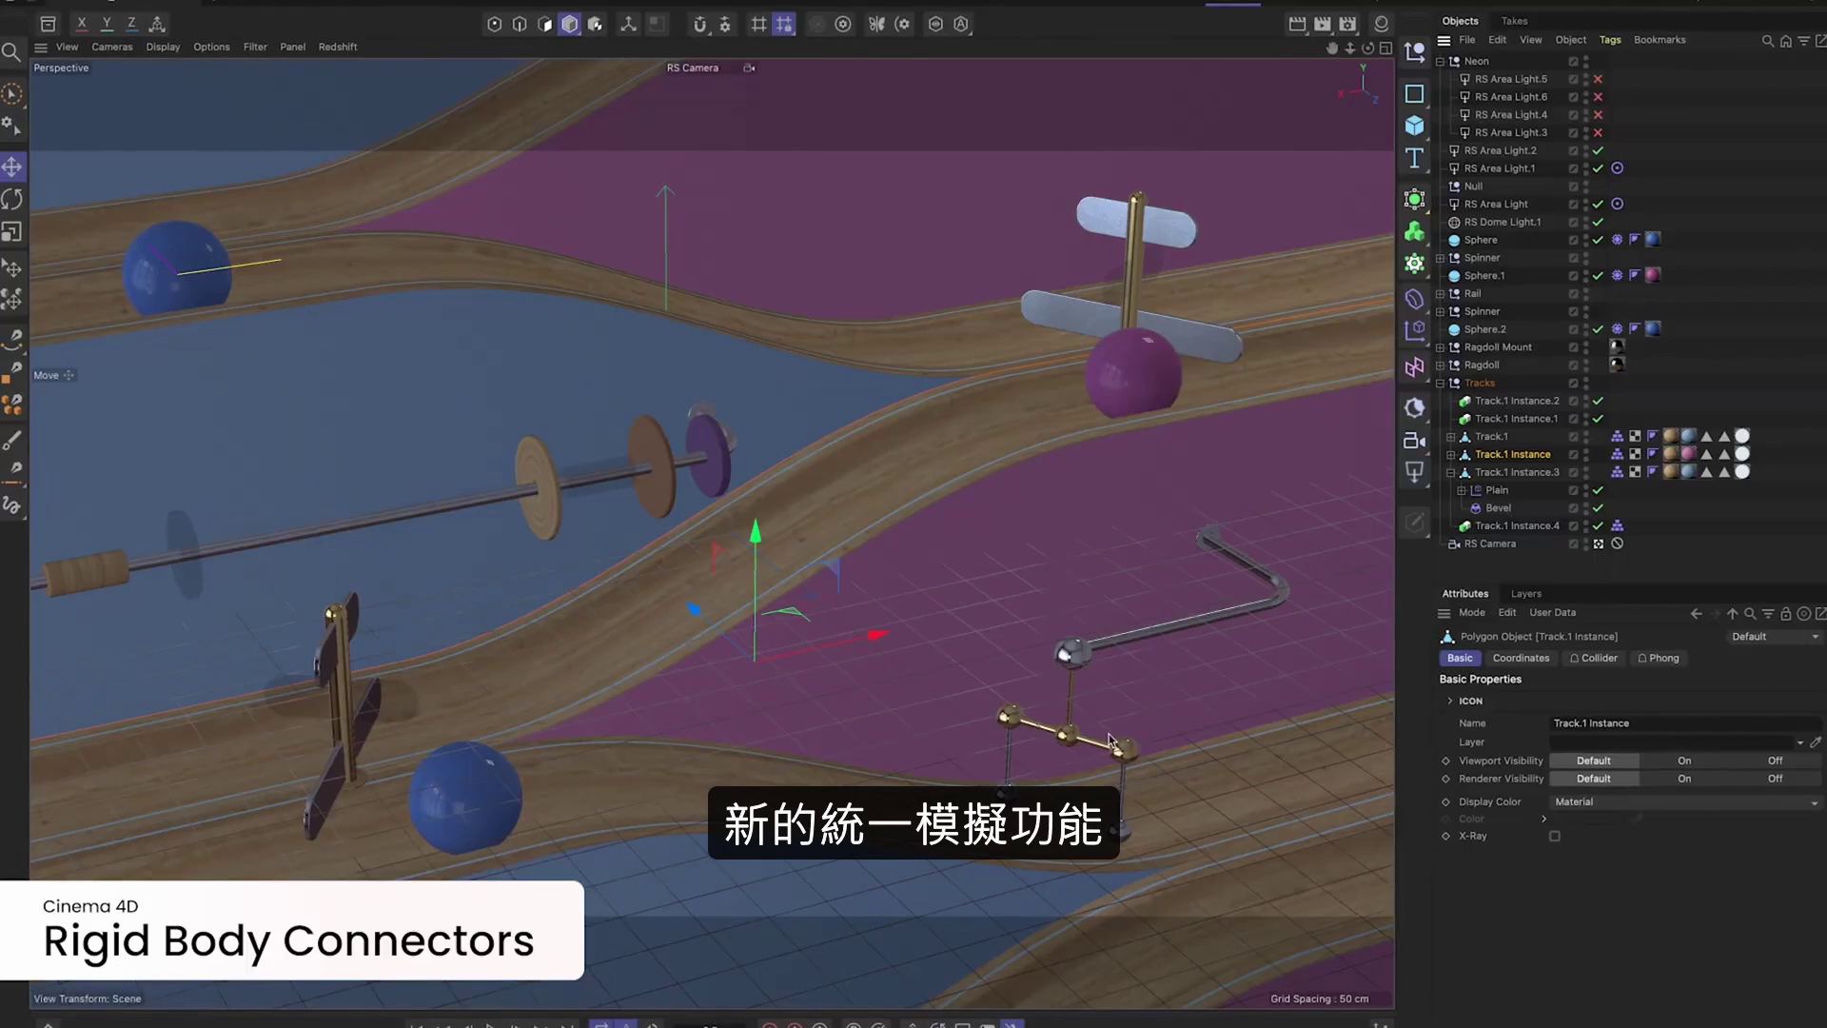
# - Cache the ragdoll scene's simulation and export the dog scene as USD
pyautogui.click(1128, 755)
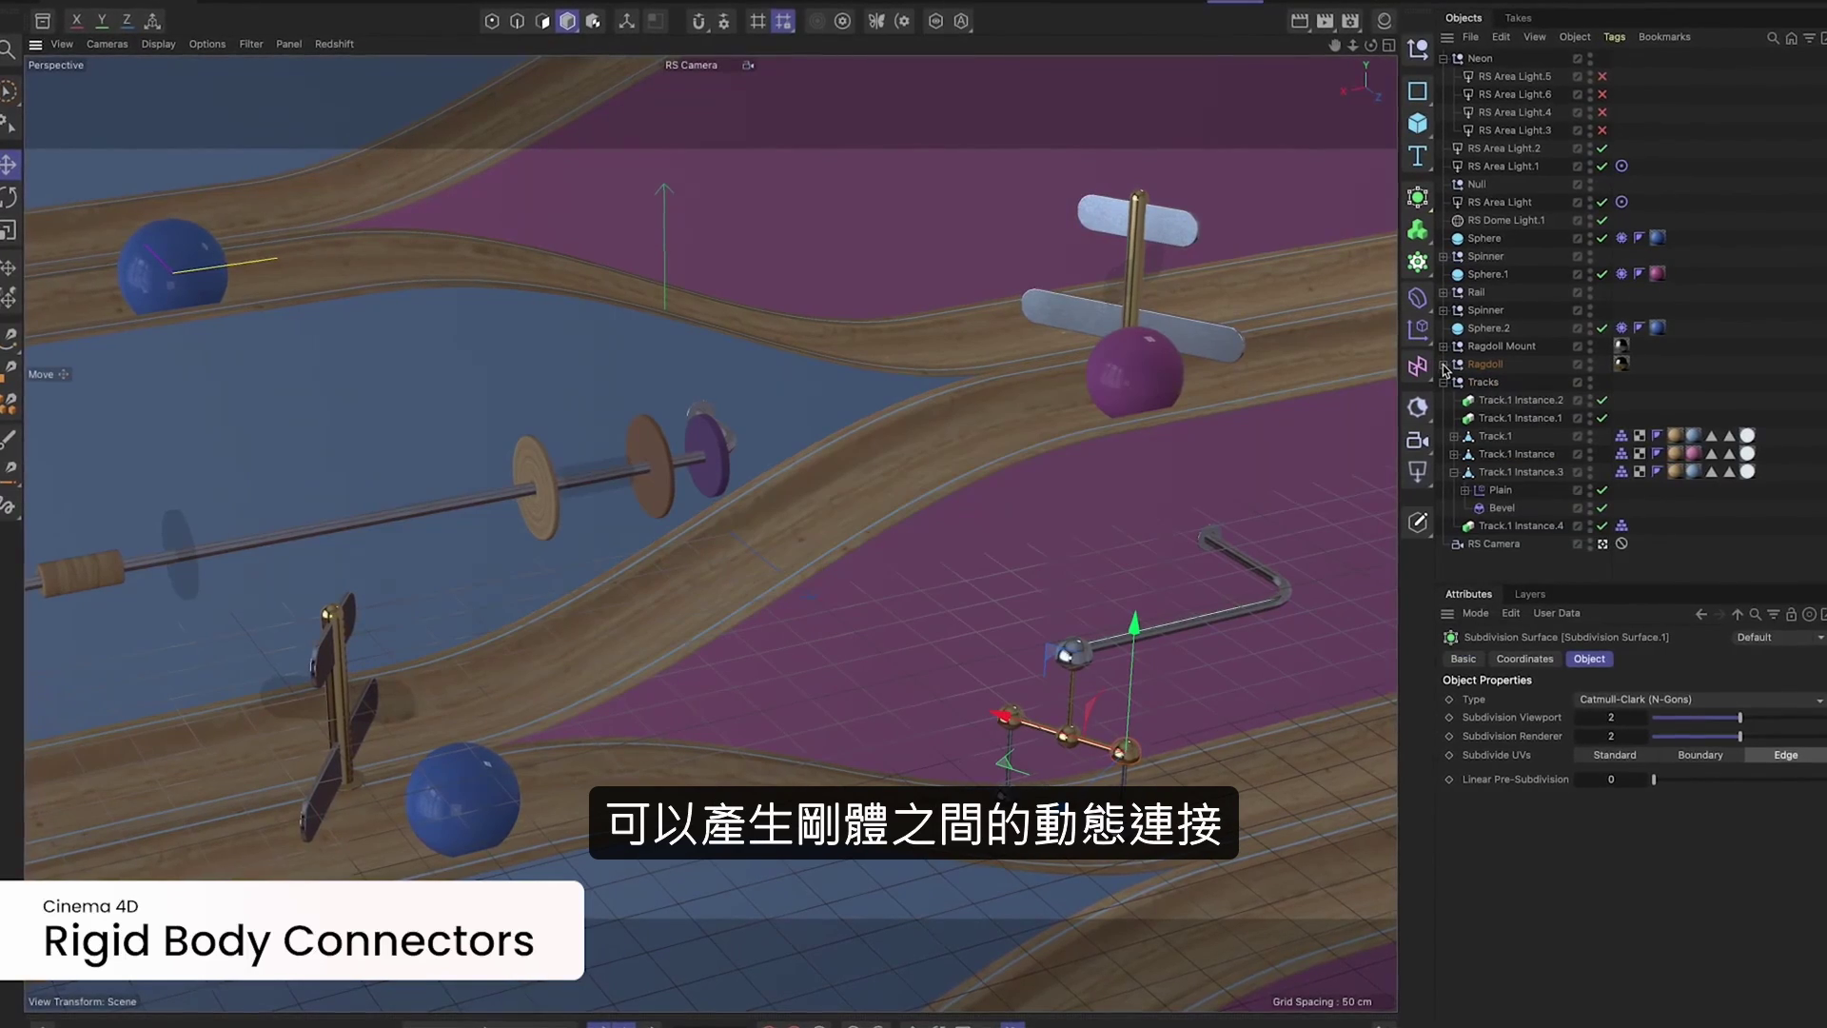
pyautogui.click(1443, 366)
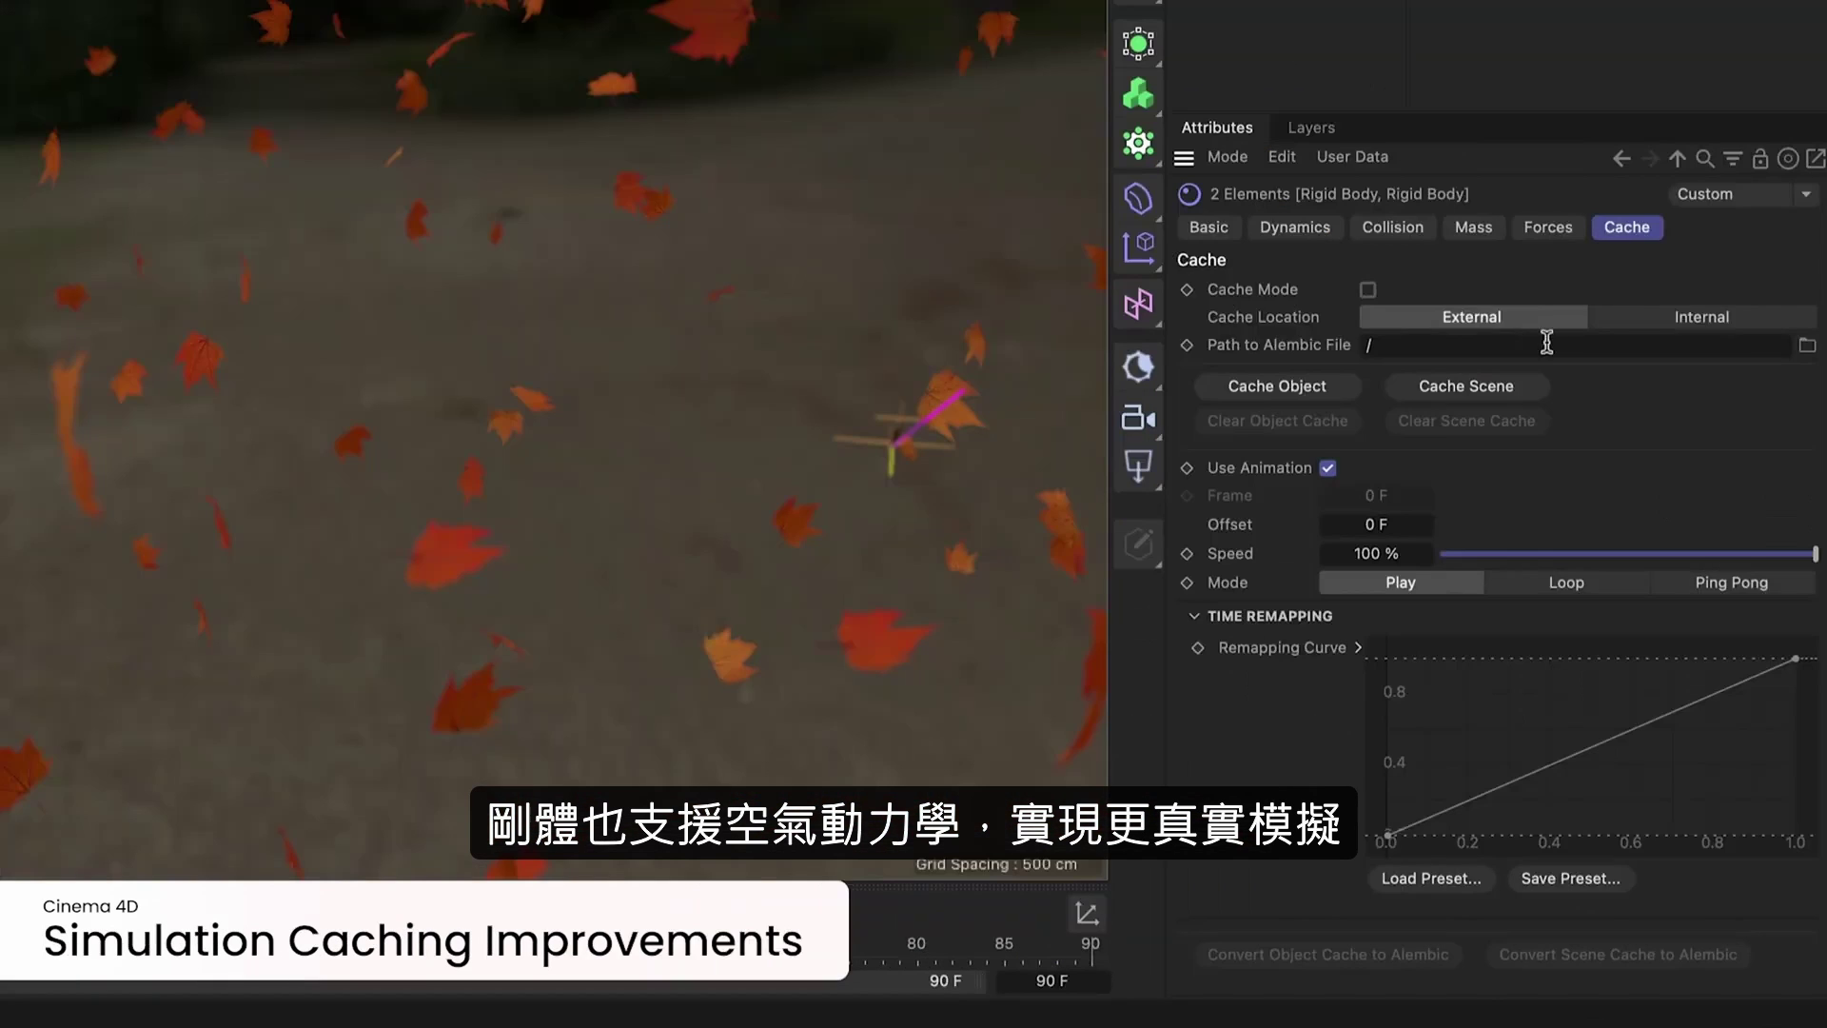
pyautogui.click(1505, 386)
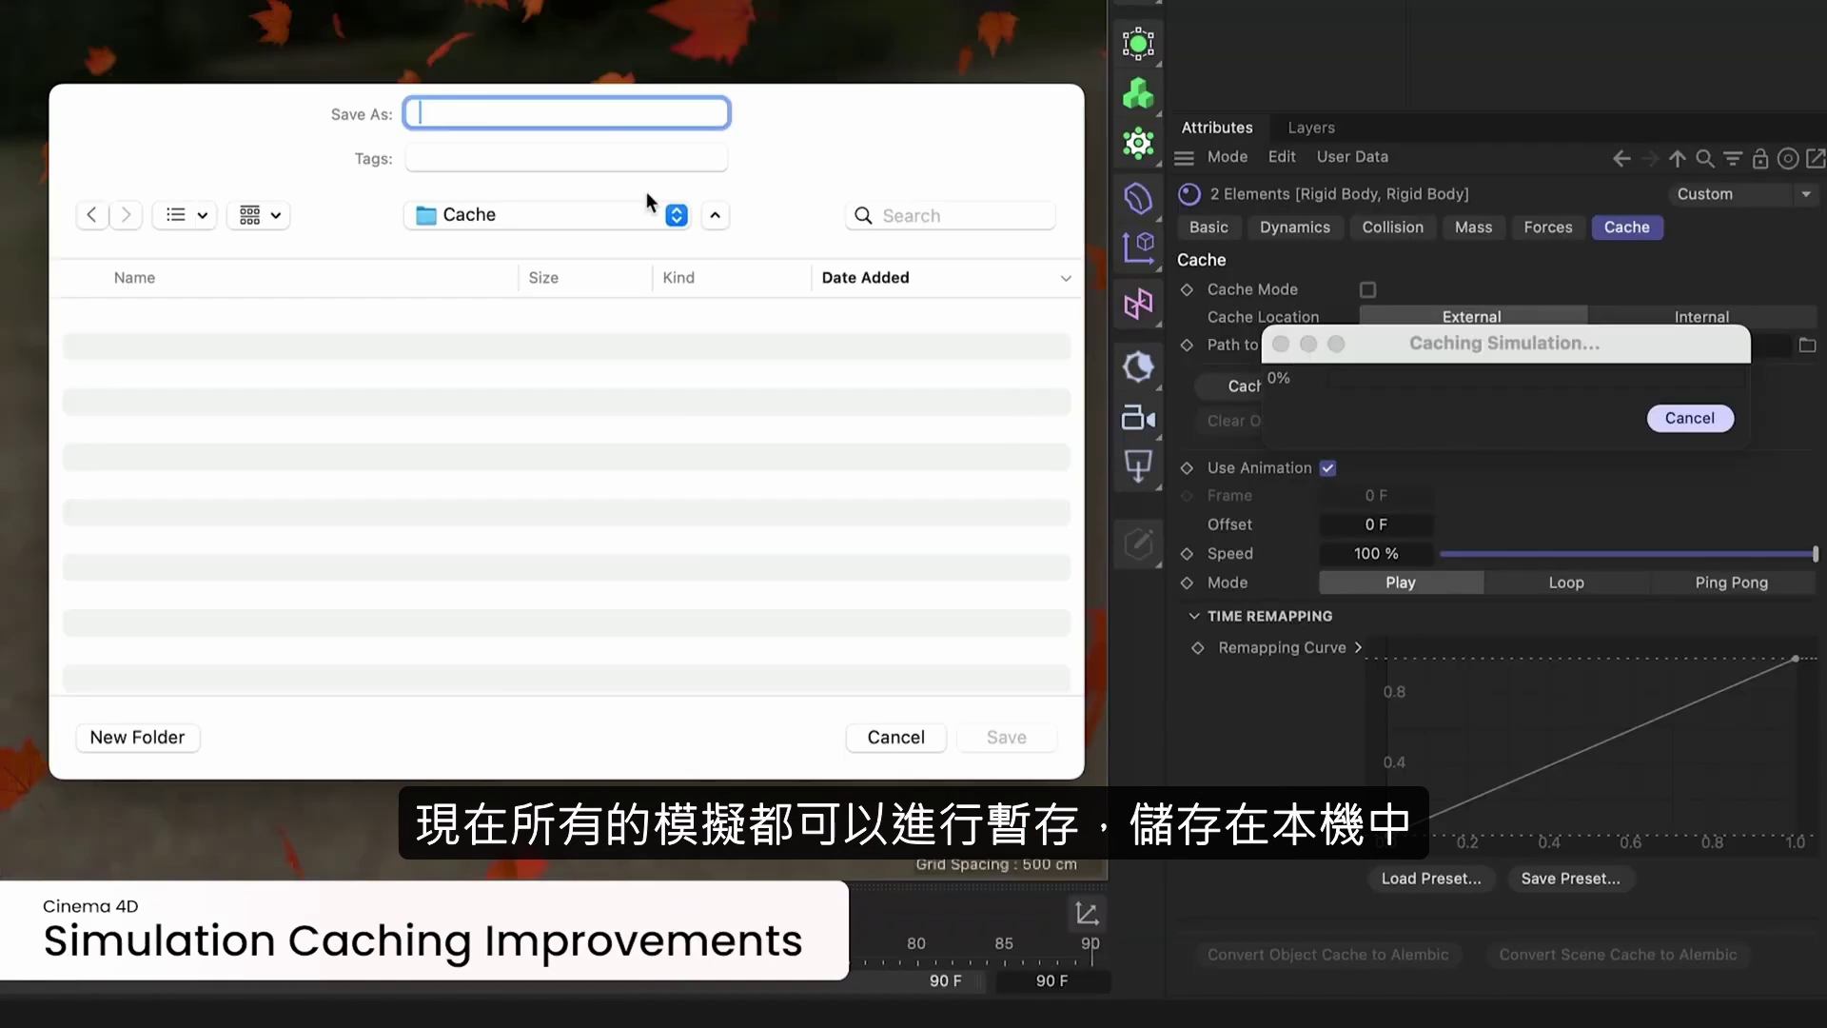
pyautogui.click(1006, 736)
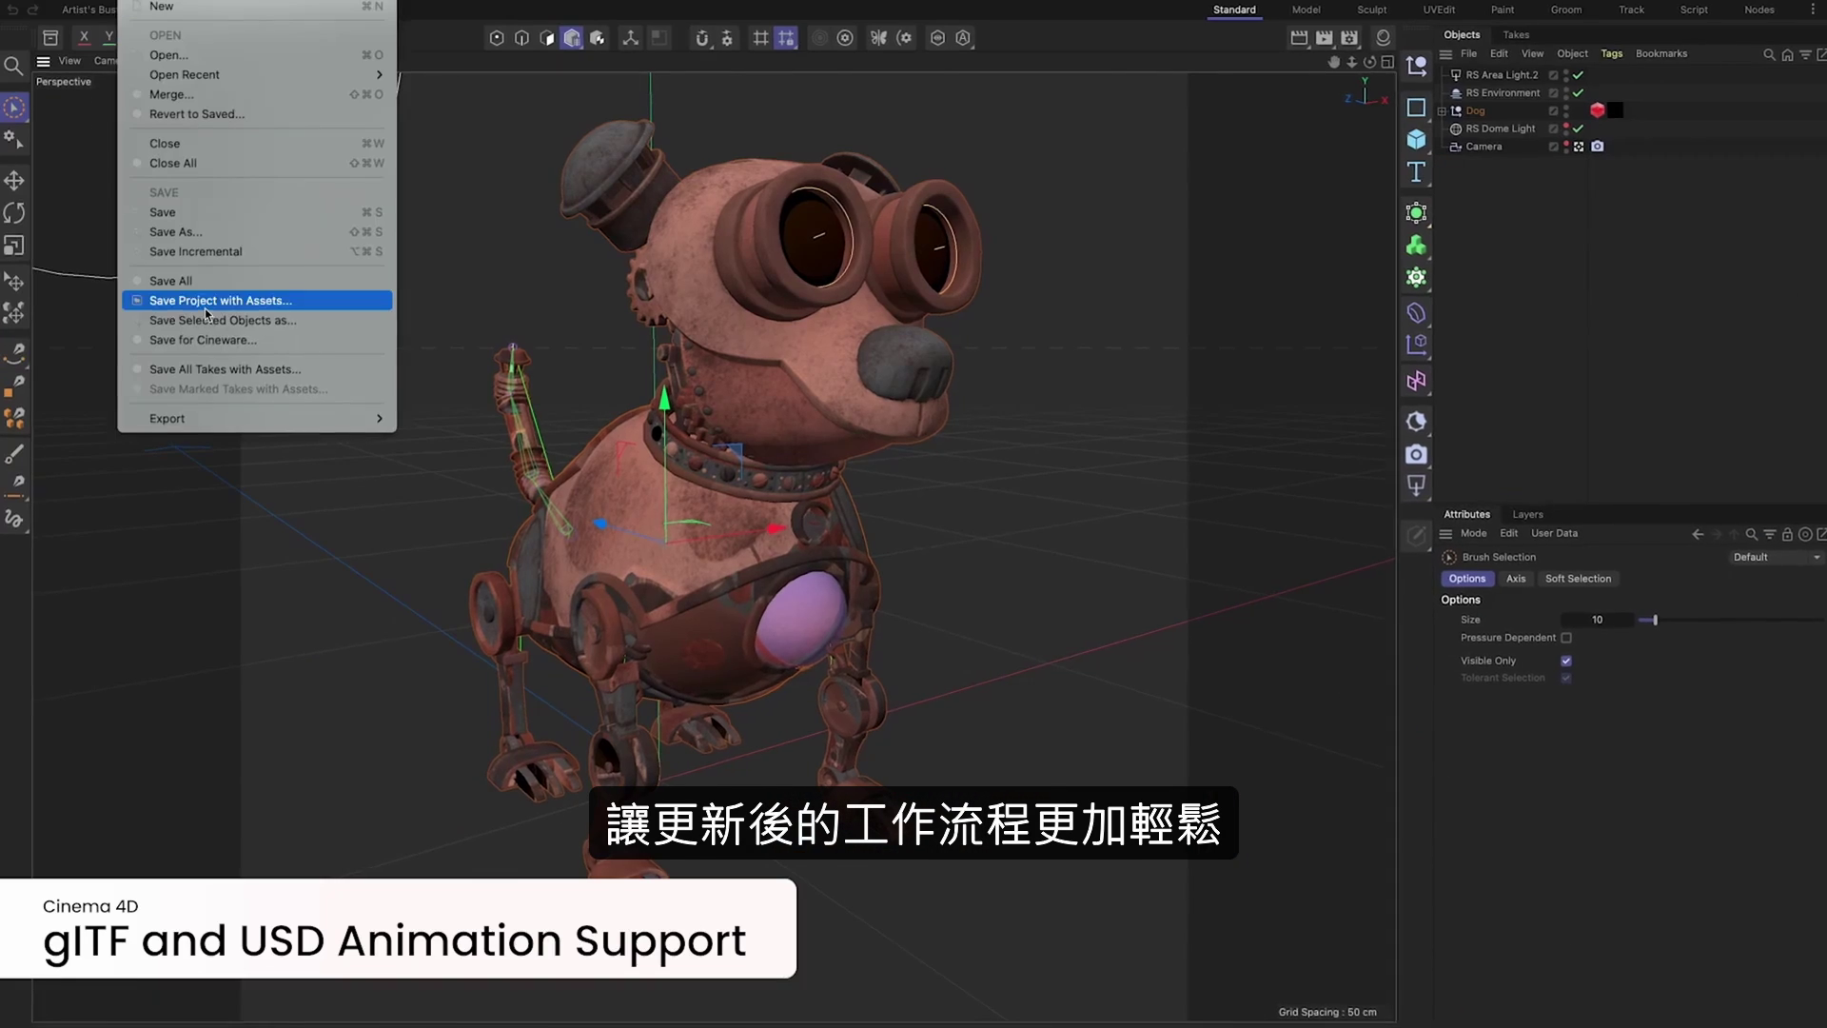
pyautogui.moveTo(362, 419)
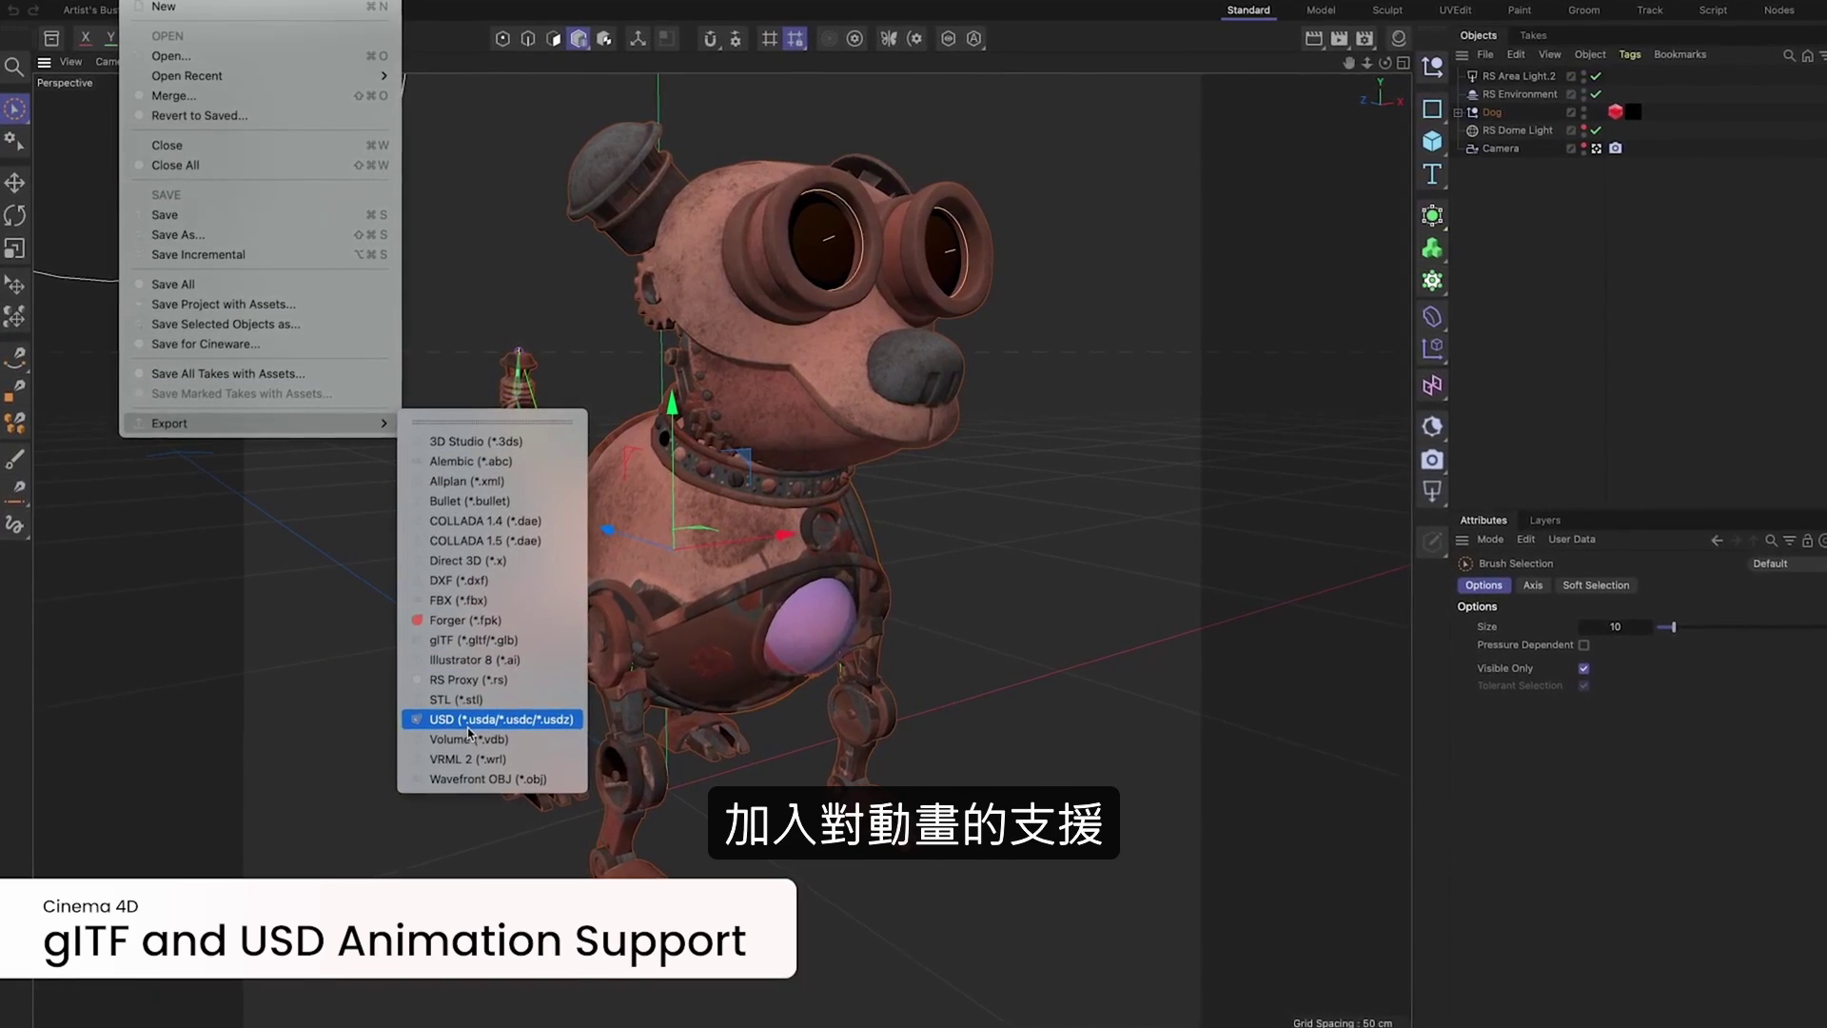
pyautogui.click(1040, 615)
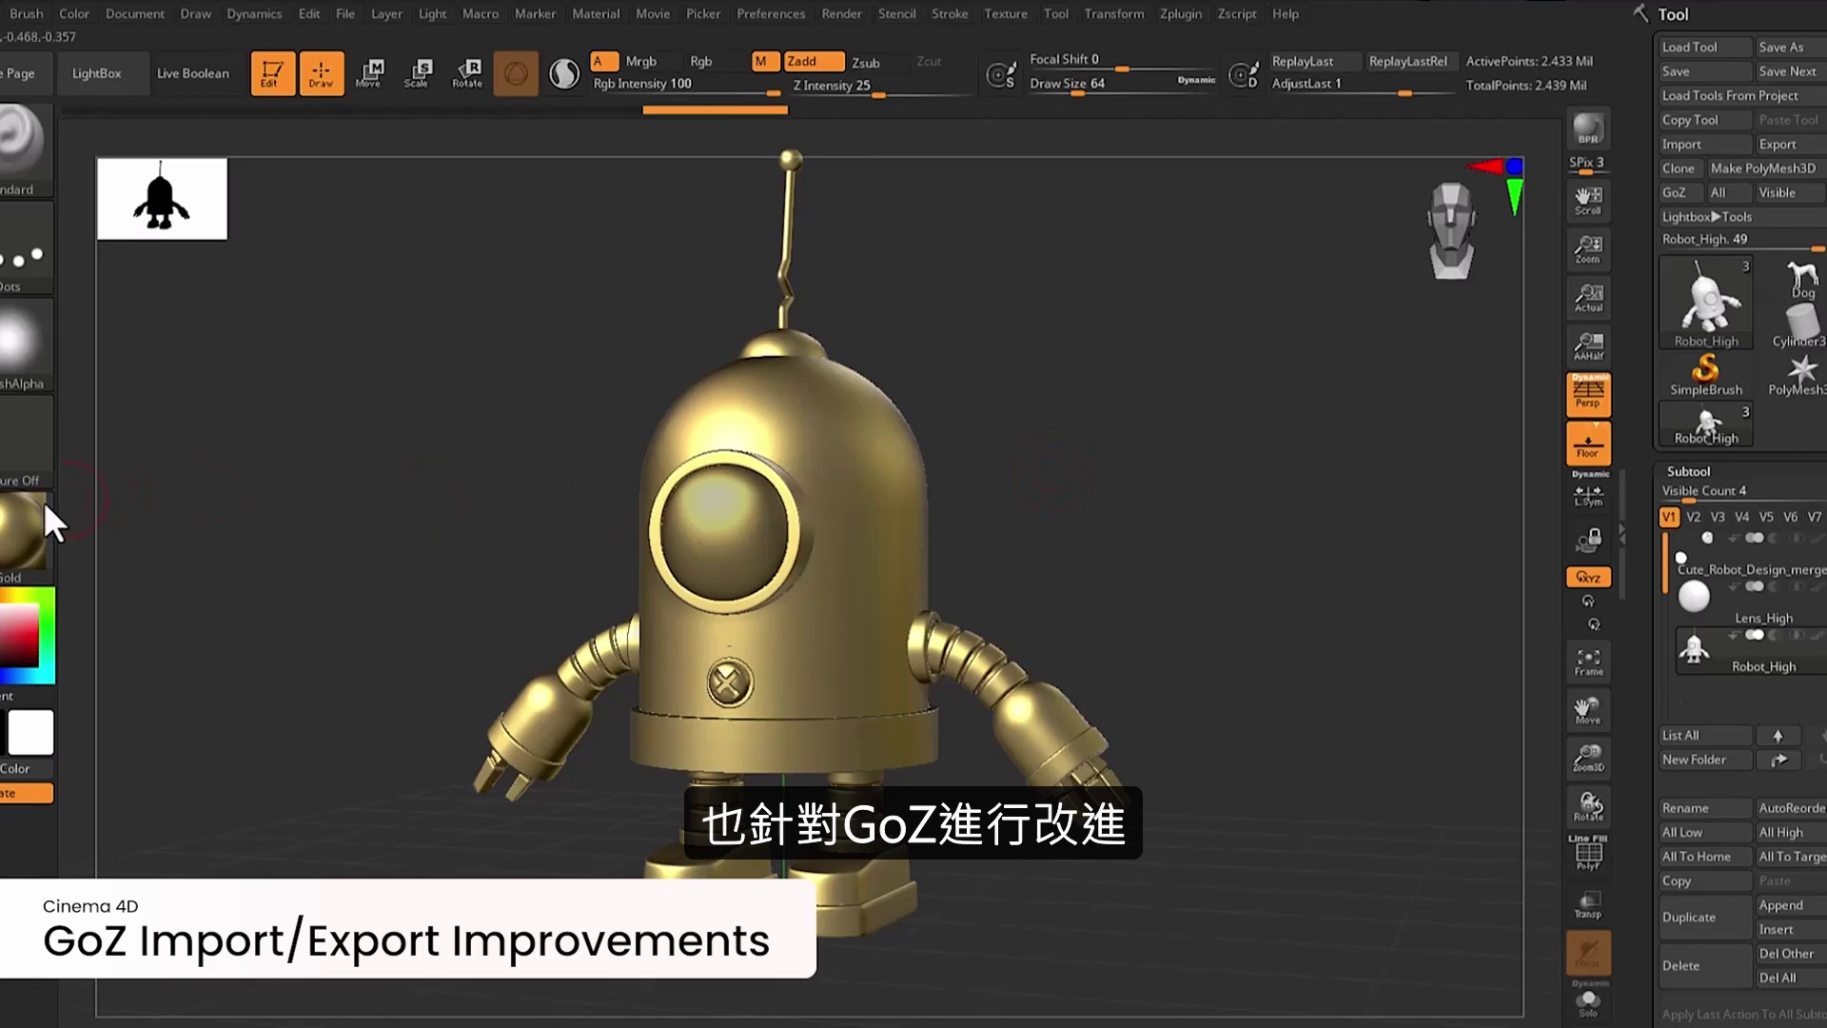
# - Give the robot a metallic MatCap and send its visible subtools to Cinema 4D via GoZ
pyautogui.click(12, 571)
pyautogui.click(661, 425)
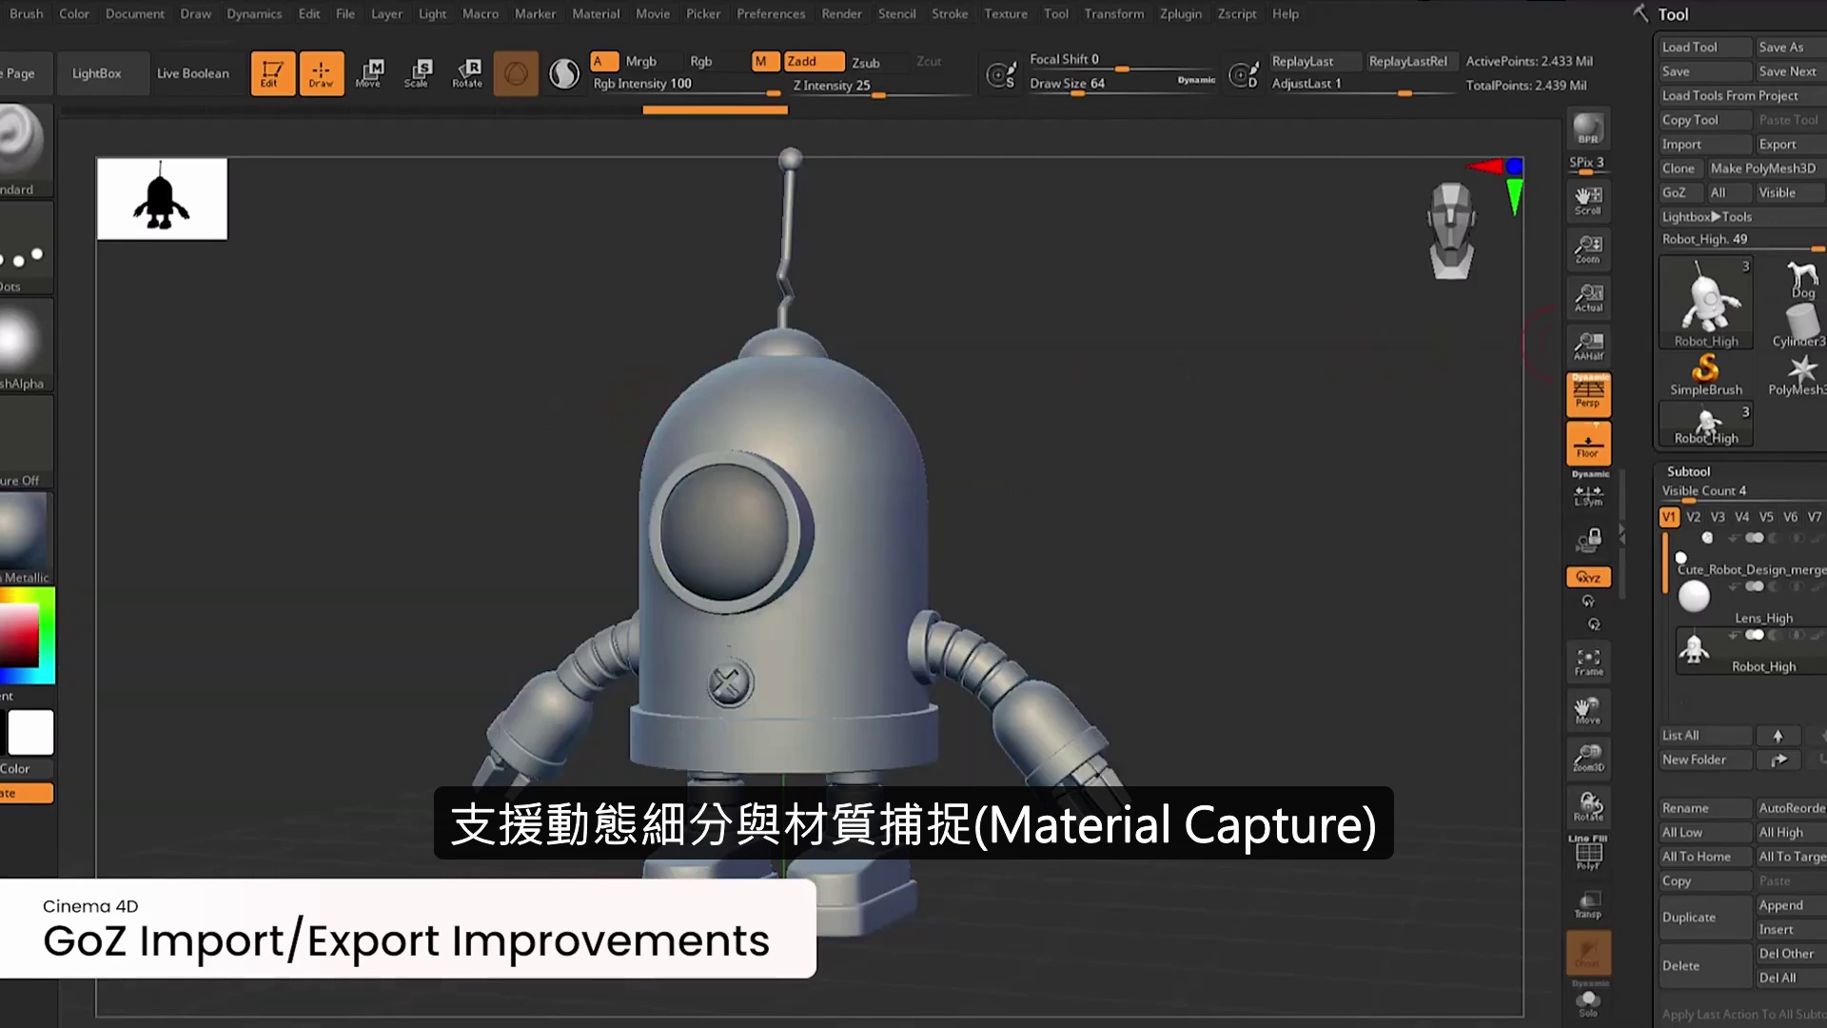
pyautogui.click(1813, 190)
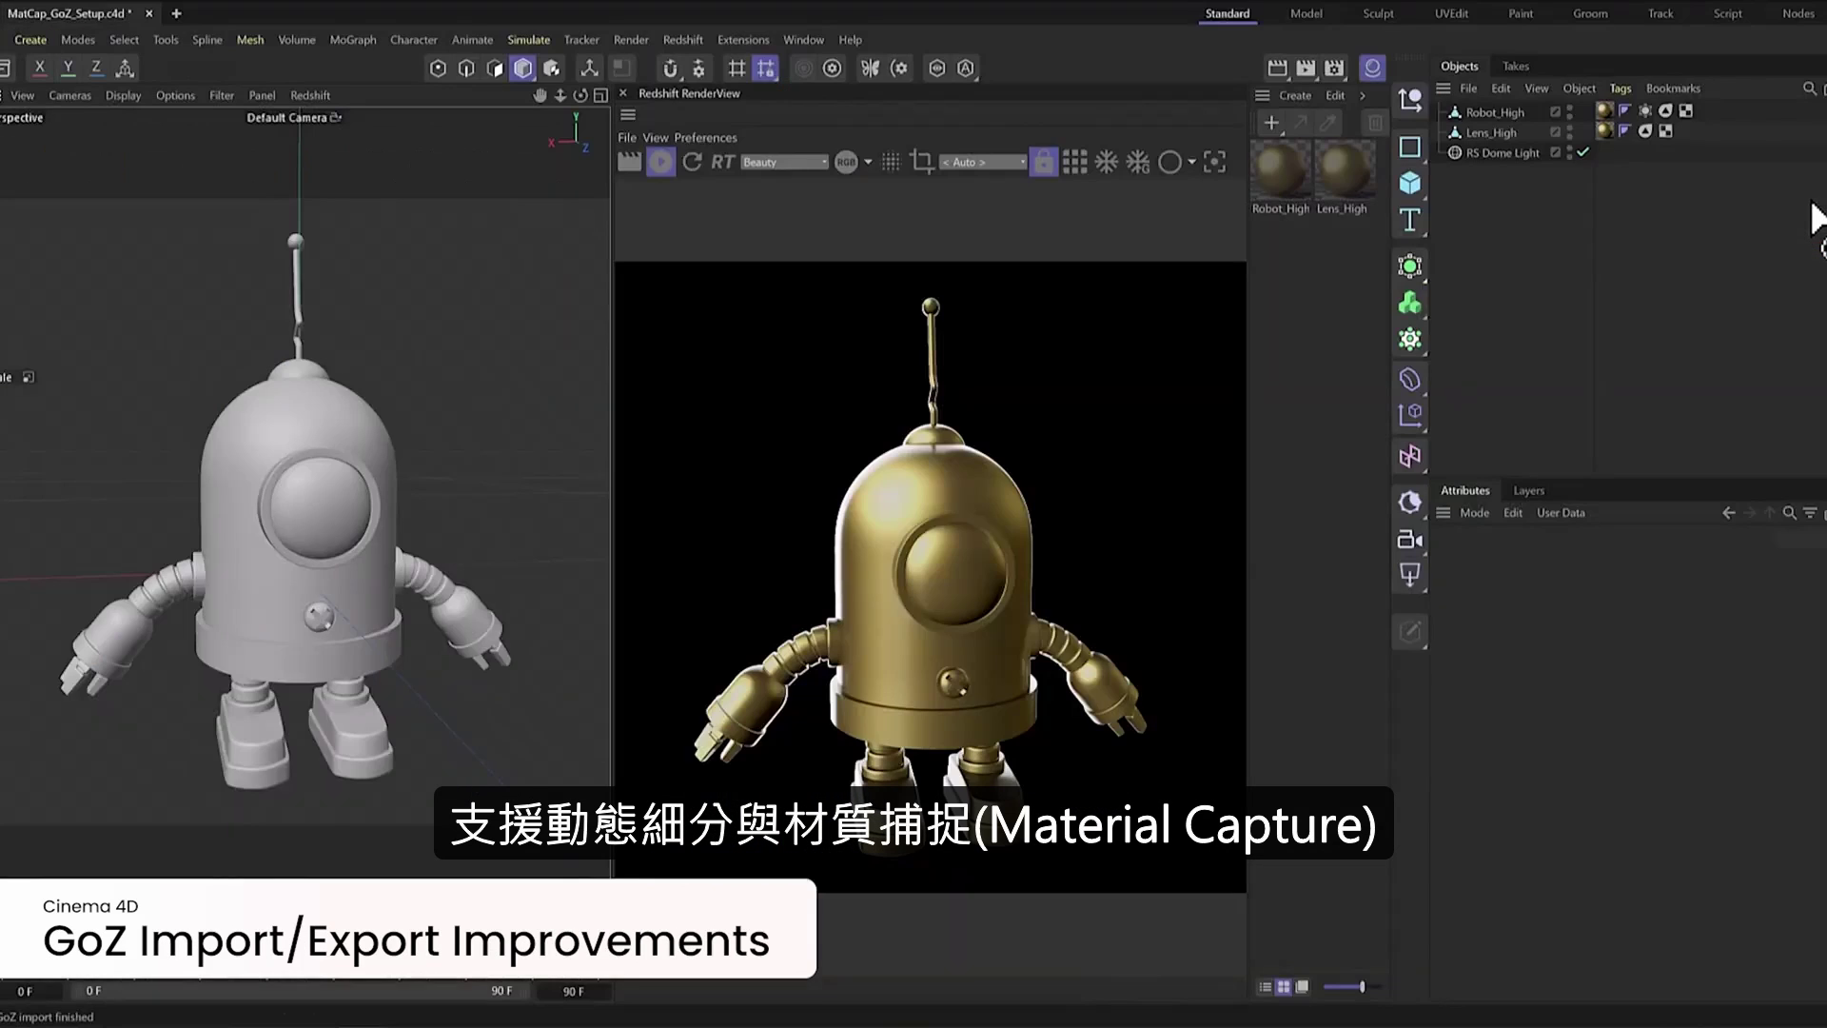
# - Switch the dome light to the next hdr-light-studio HDRI
pyautogui.keyDown('alt'); pyautogui.moveTo(536, 459); pyautogui.dragTo(581, 497); pyautogui.keyUp('alt')
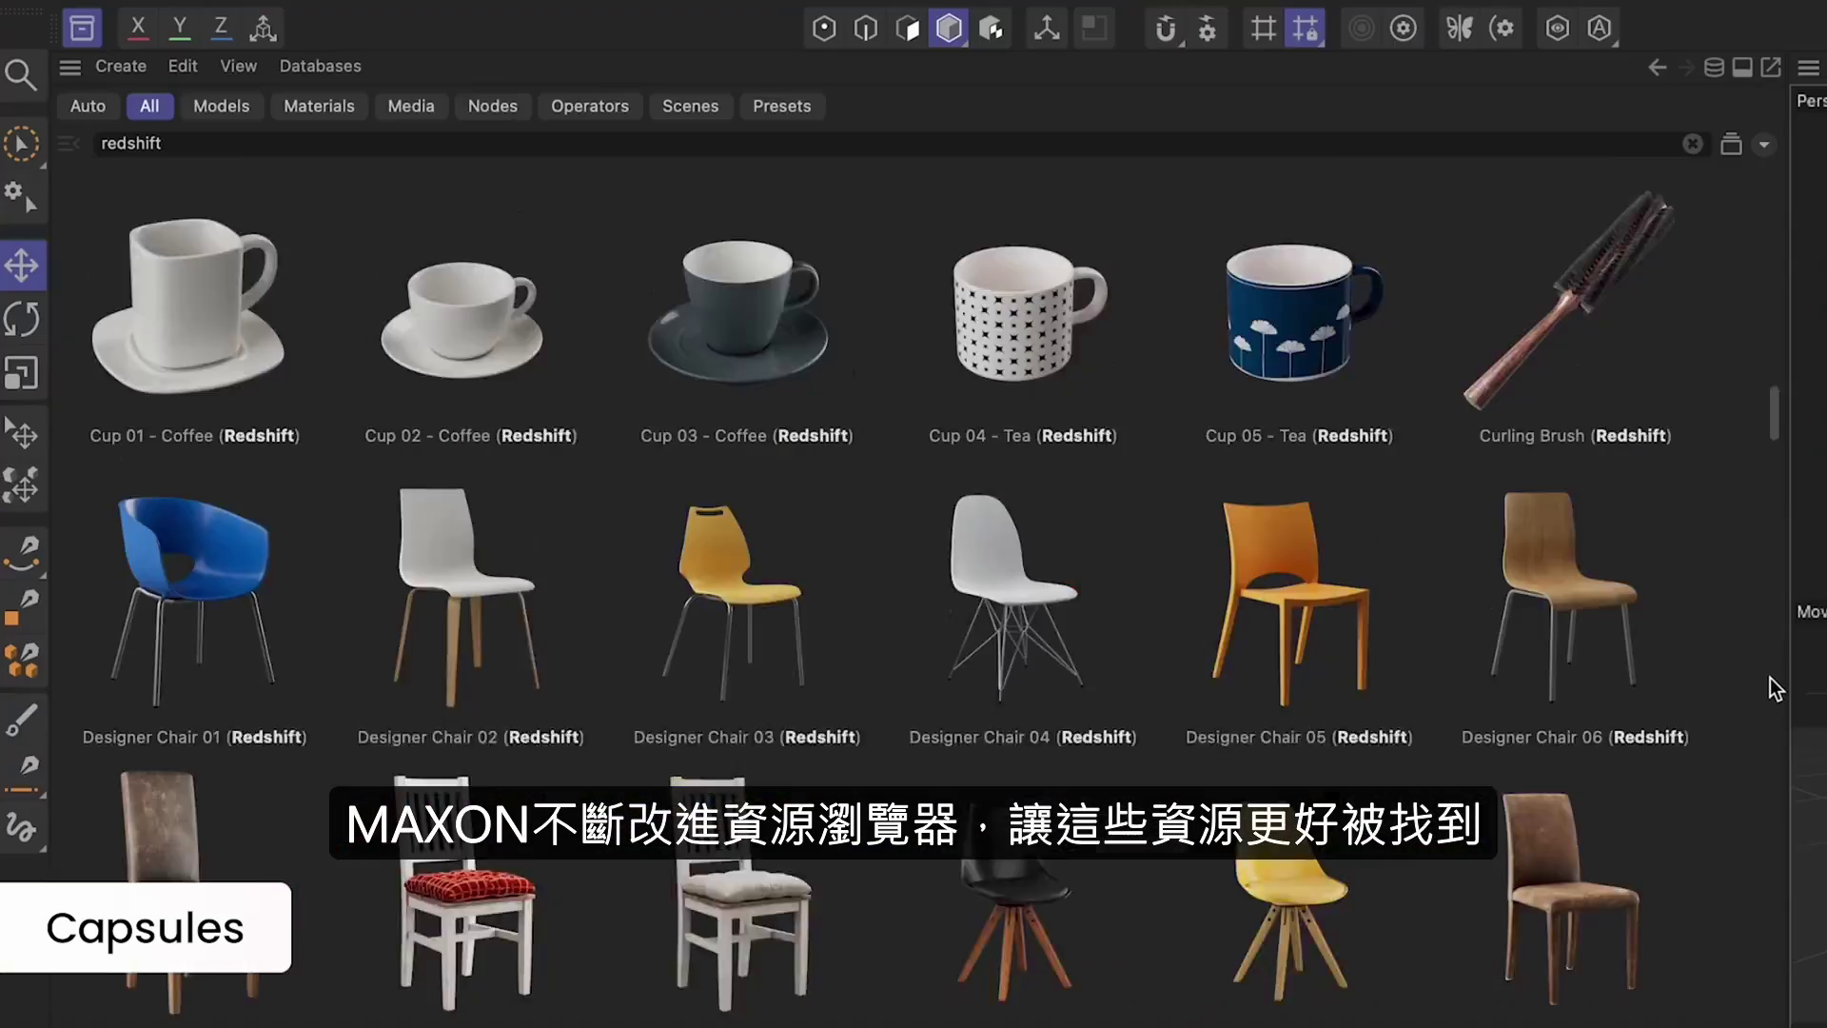
pyautogui.scroll(-15, 1770, 678)
pyautogui.scroll(-15, 1770, 677)
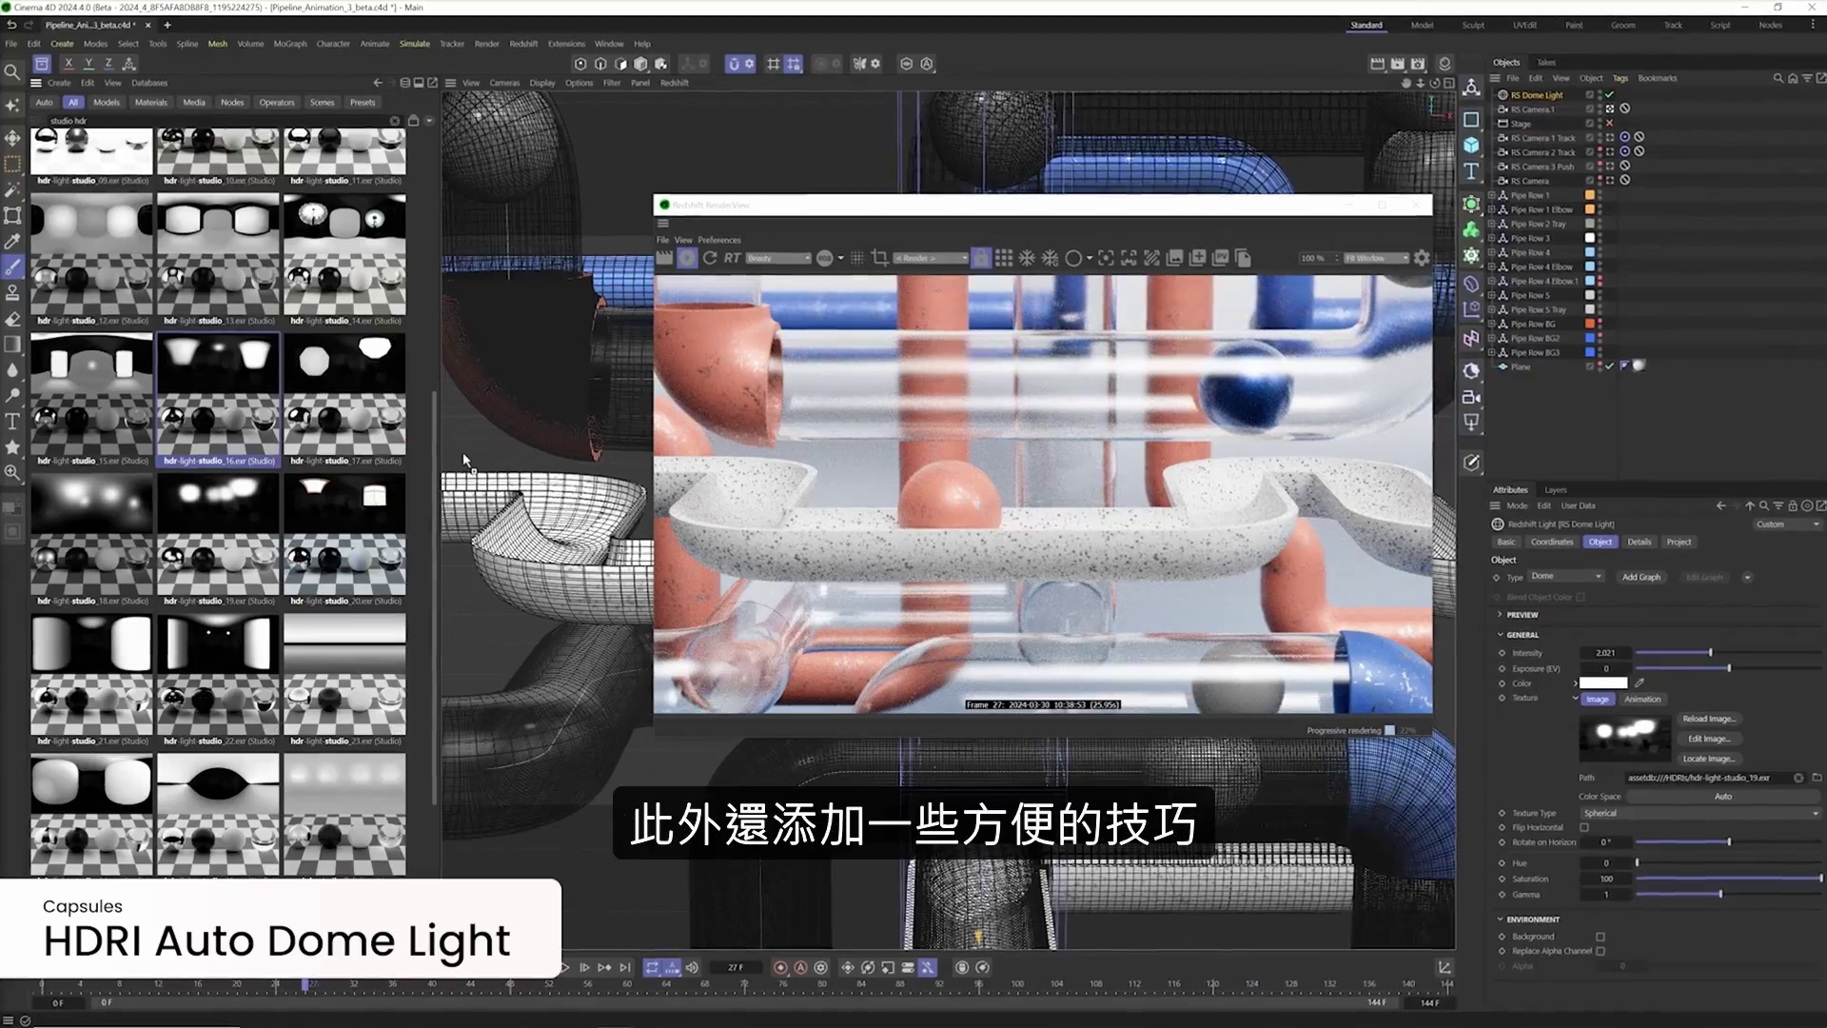
pyautogui.press('Right')
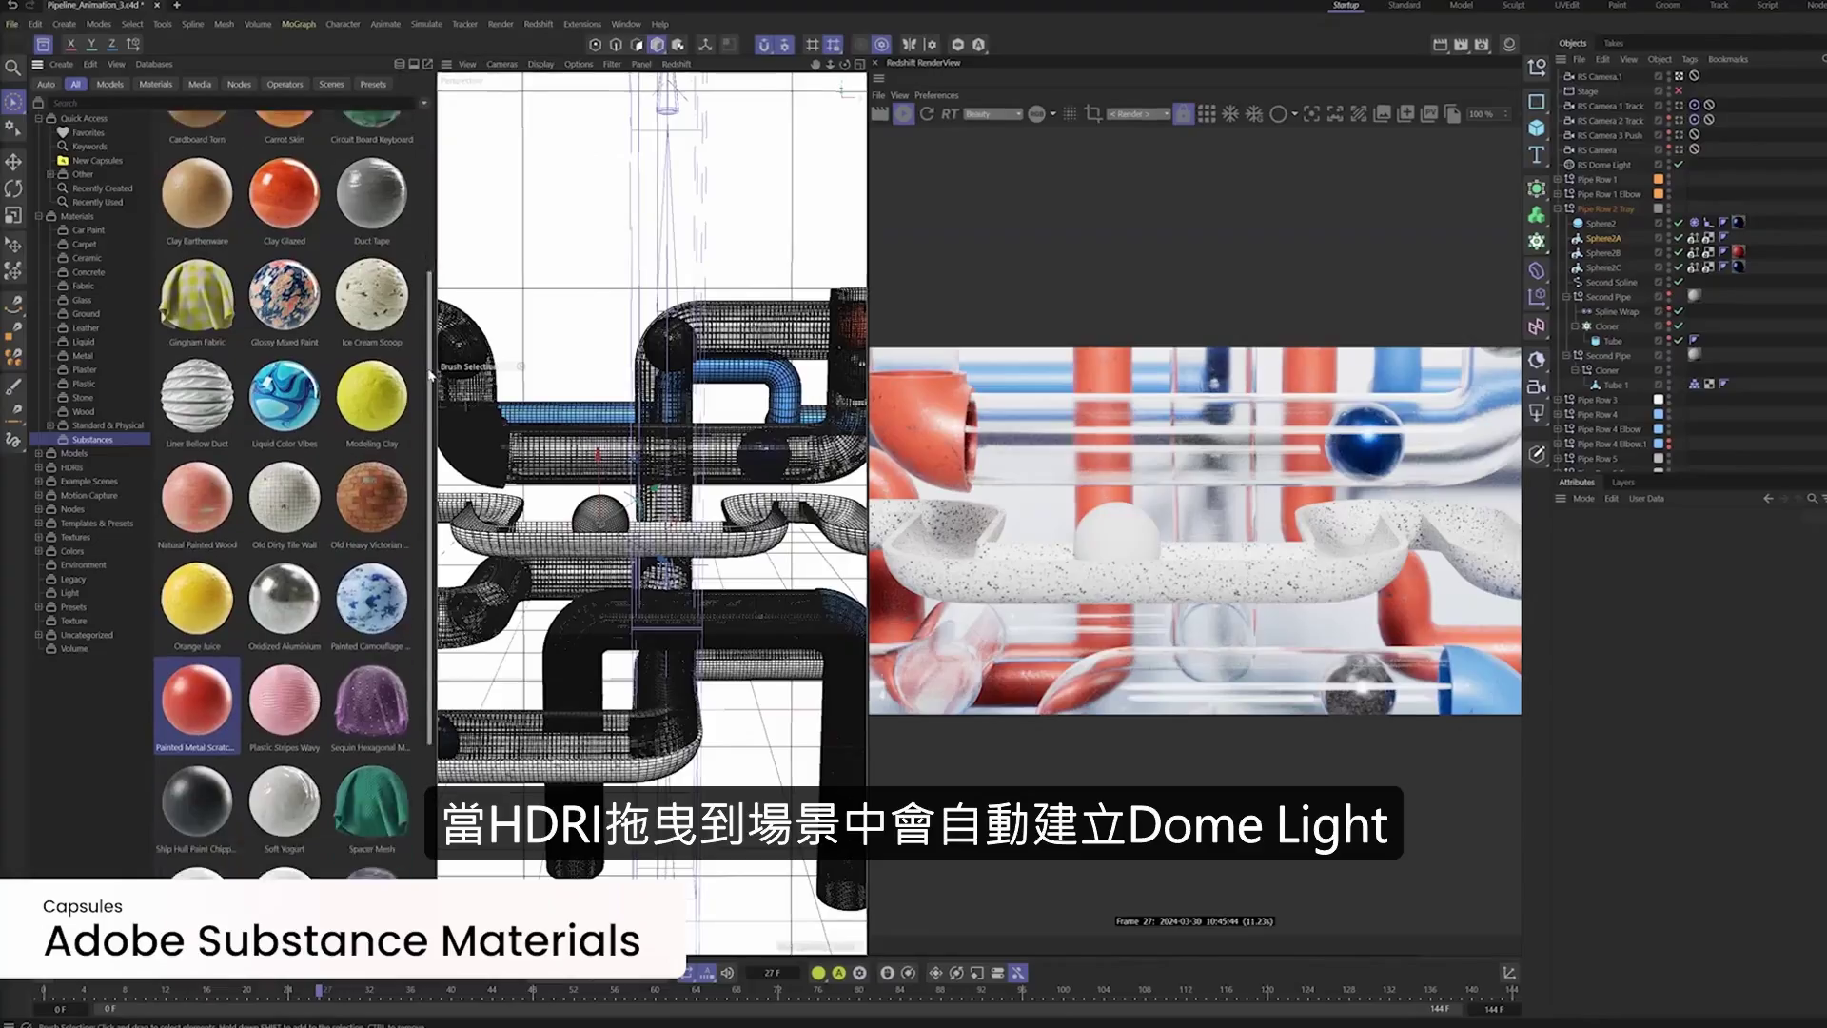
# - Apply Painted Metal Scratched to Sphere2A and open its material settings
pyautogui.scroll(-3, 407, 469)
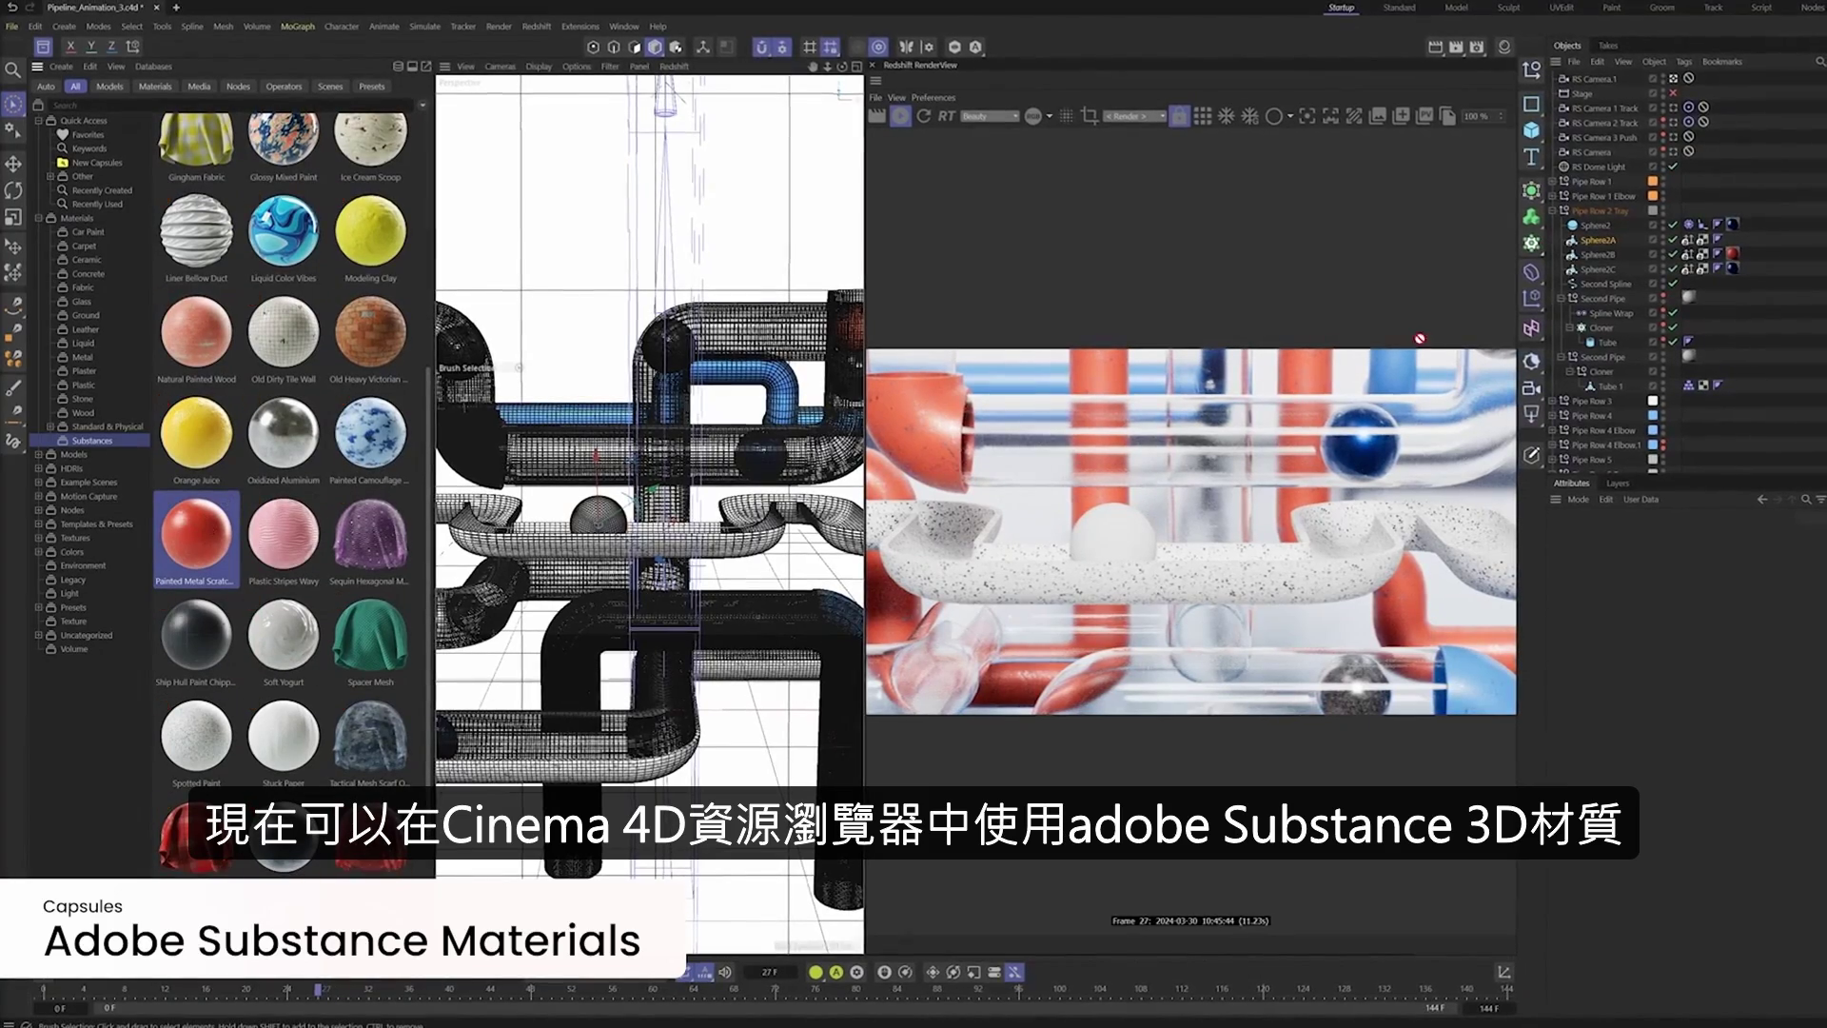
pyautogui.moveTo(1605, 249); pyautogui.dragTo(1604, 243)
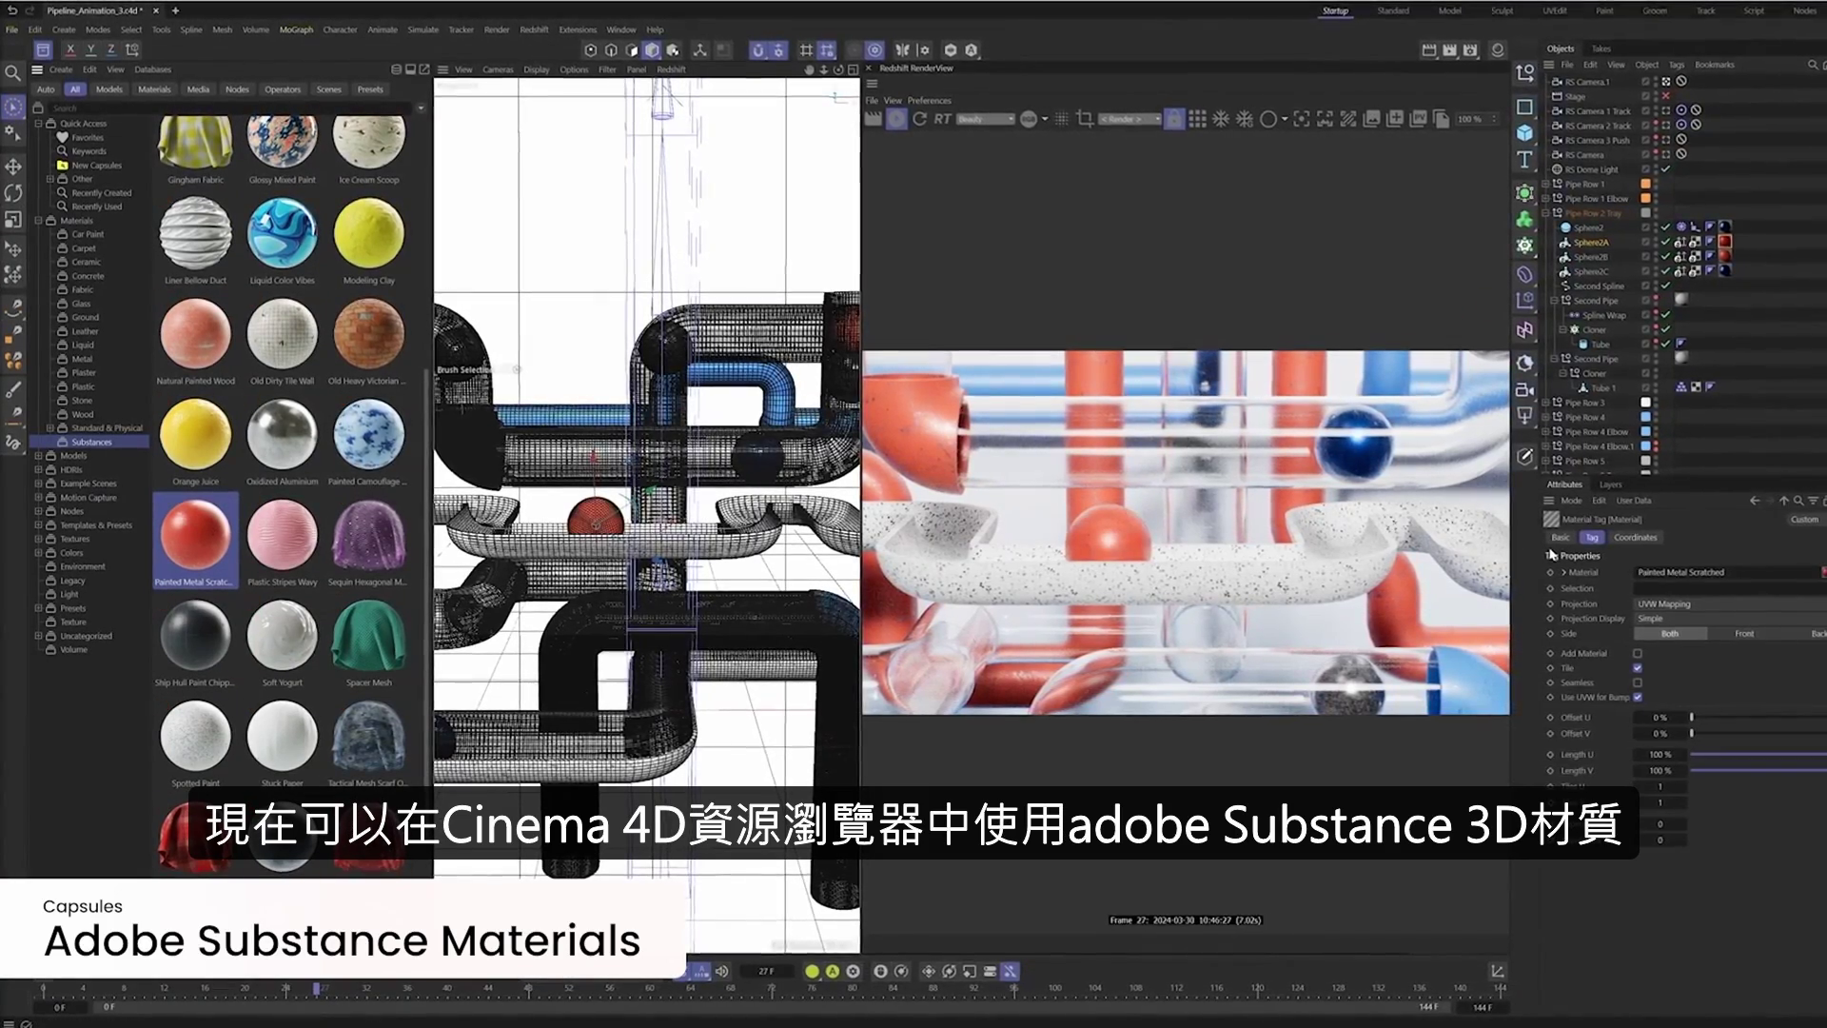
pyautogui.doubleClick(1720, 245)
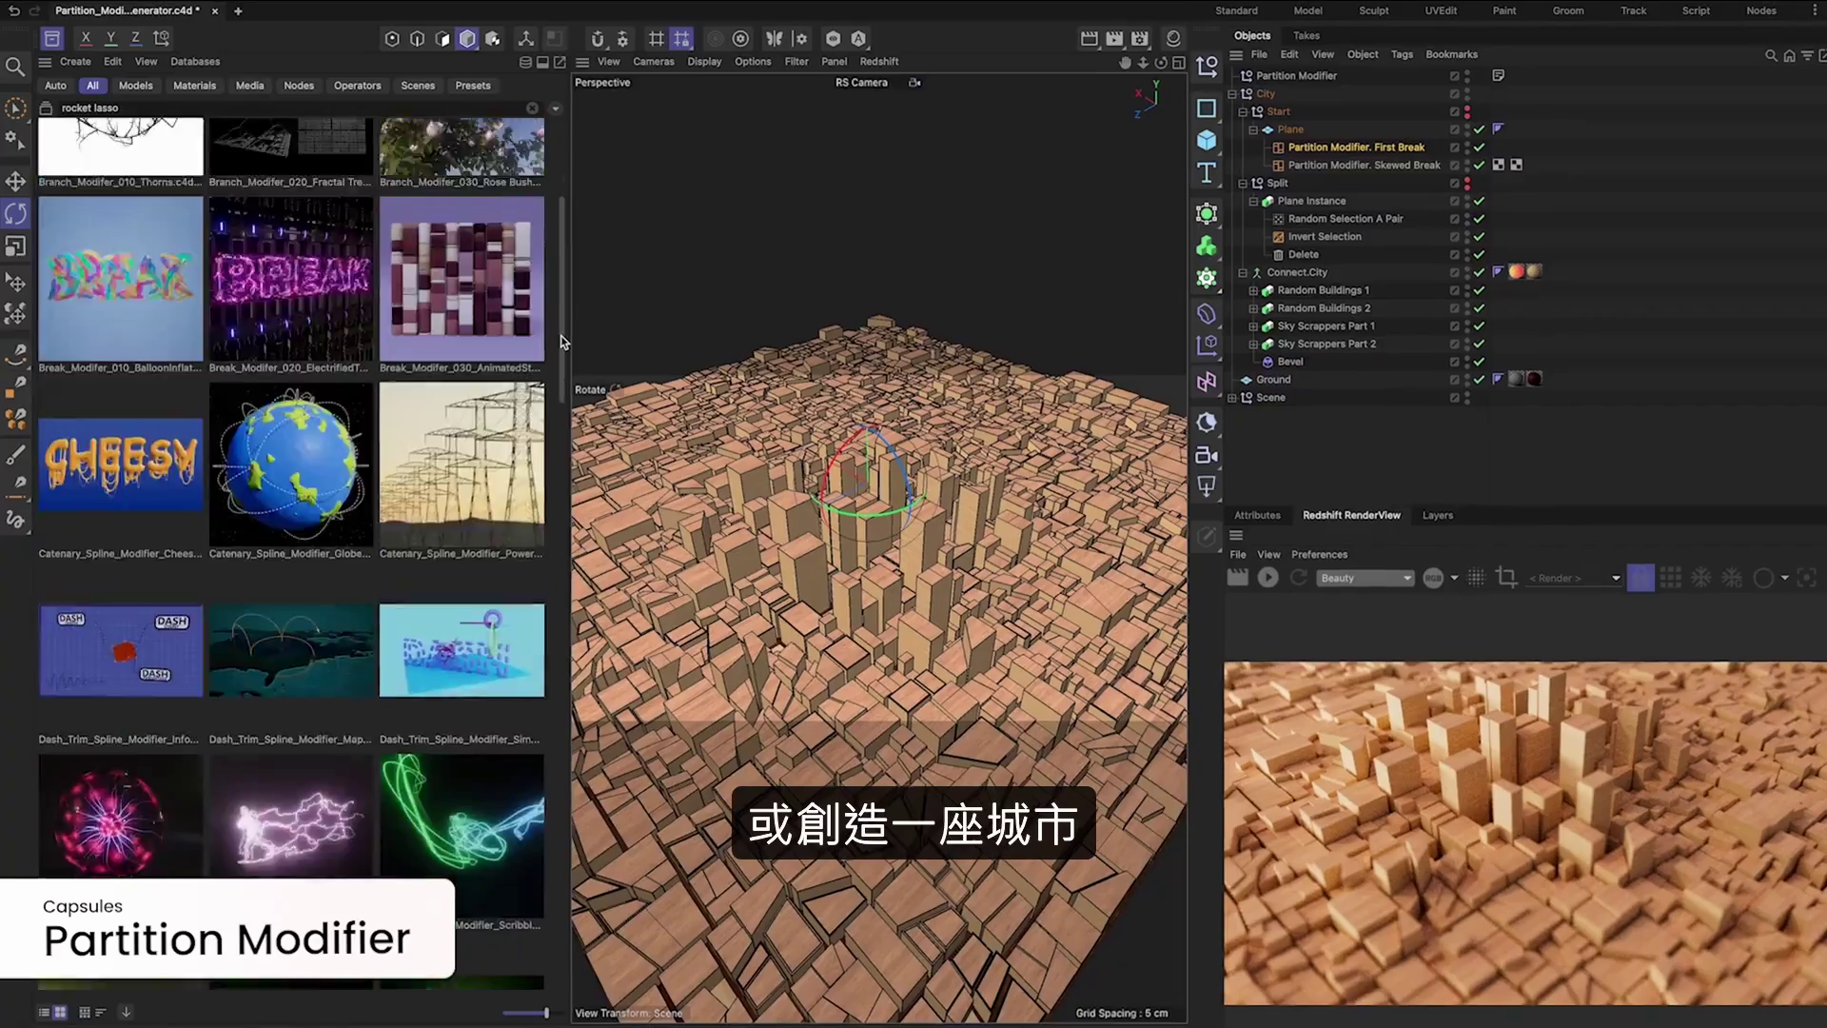
pyautogui.scroll(-20, 562, 341)
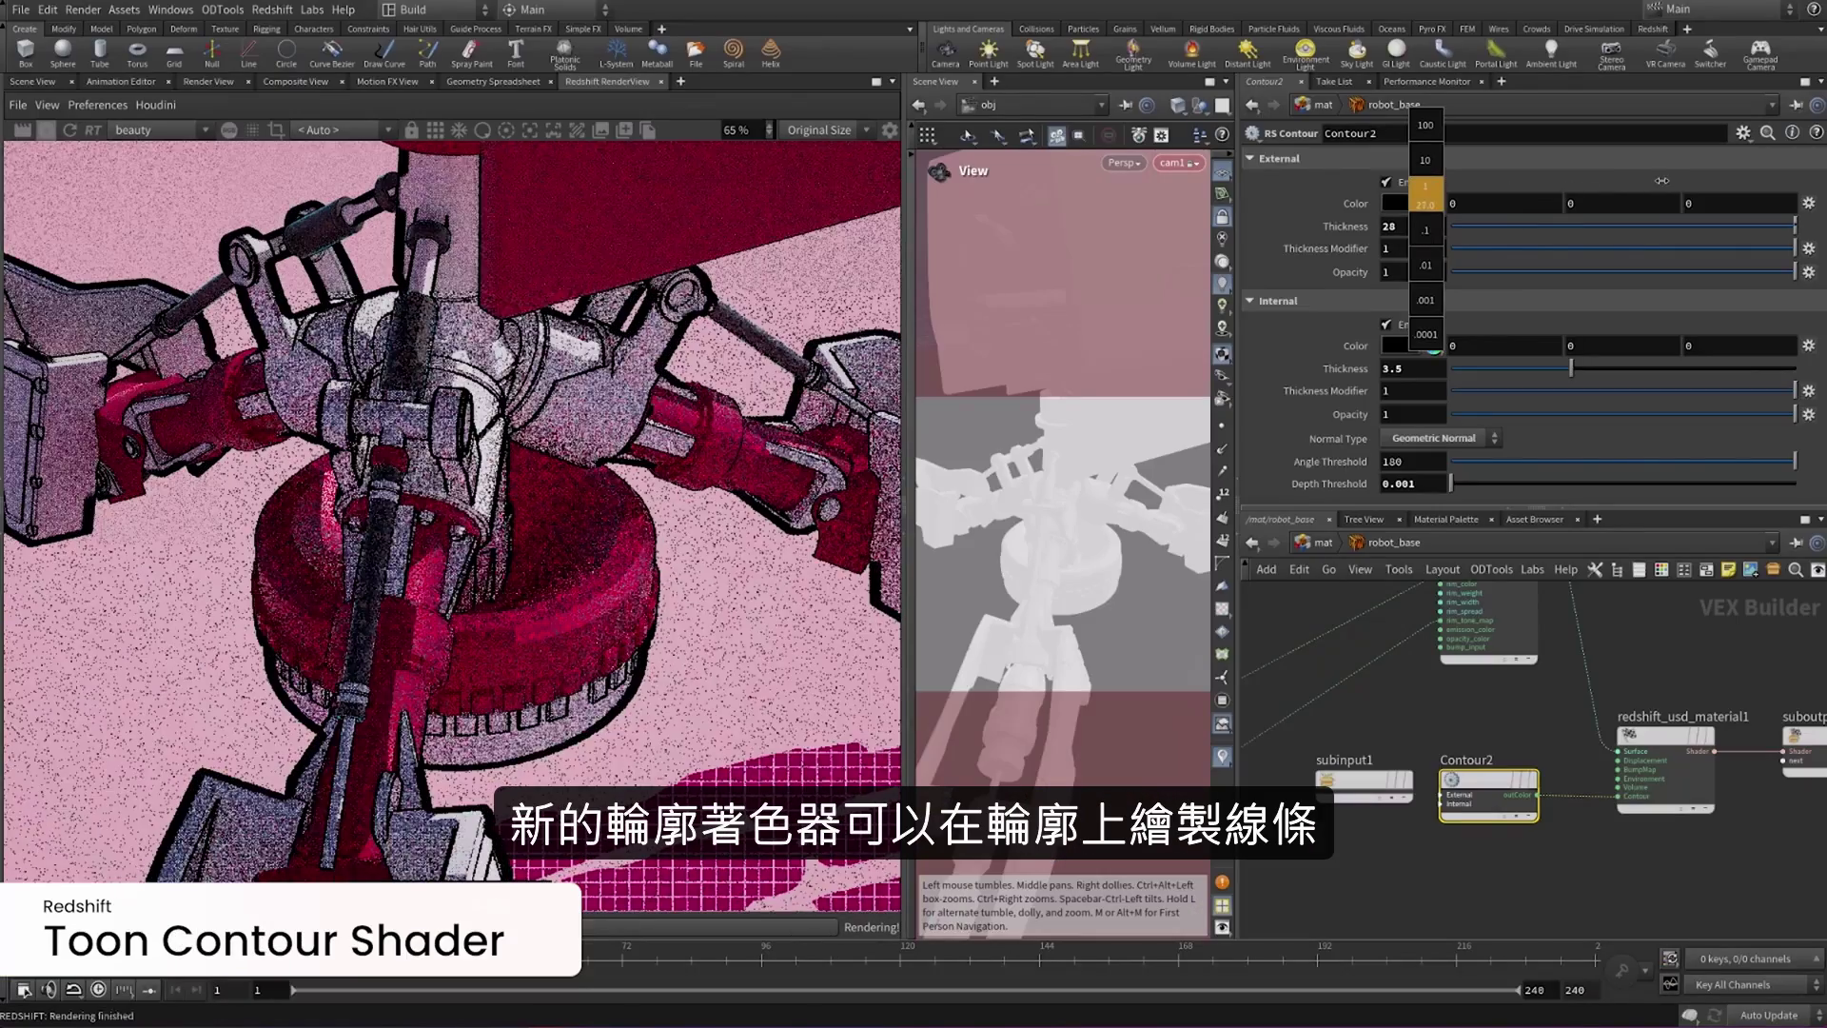
# - Set contour external thickness 25 and inner lines white, then brighten Particles_Orange emission
pyautogui.moveTo(1424, 191); pyautogui.dragTo(1424, 200, button='middle')
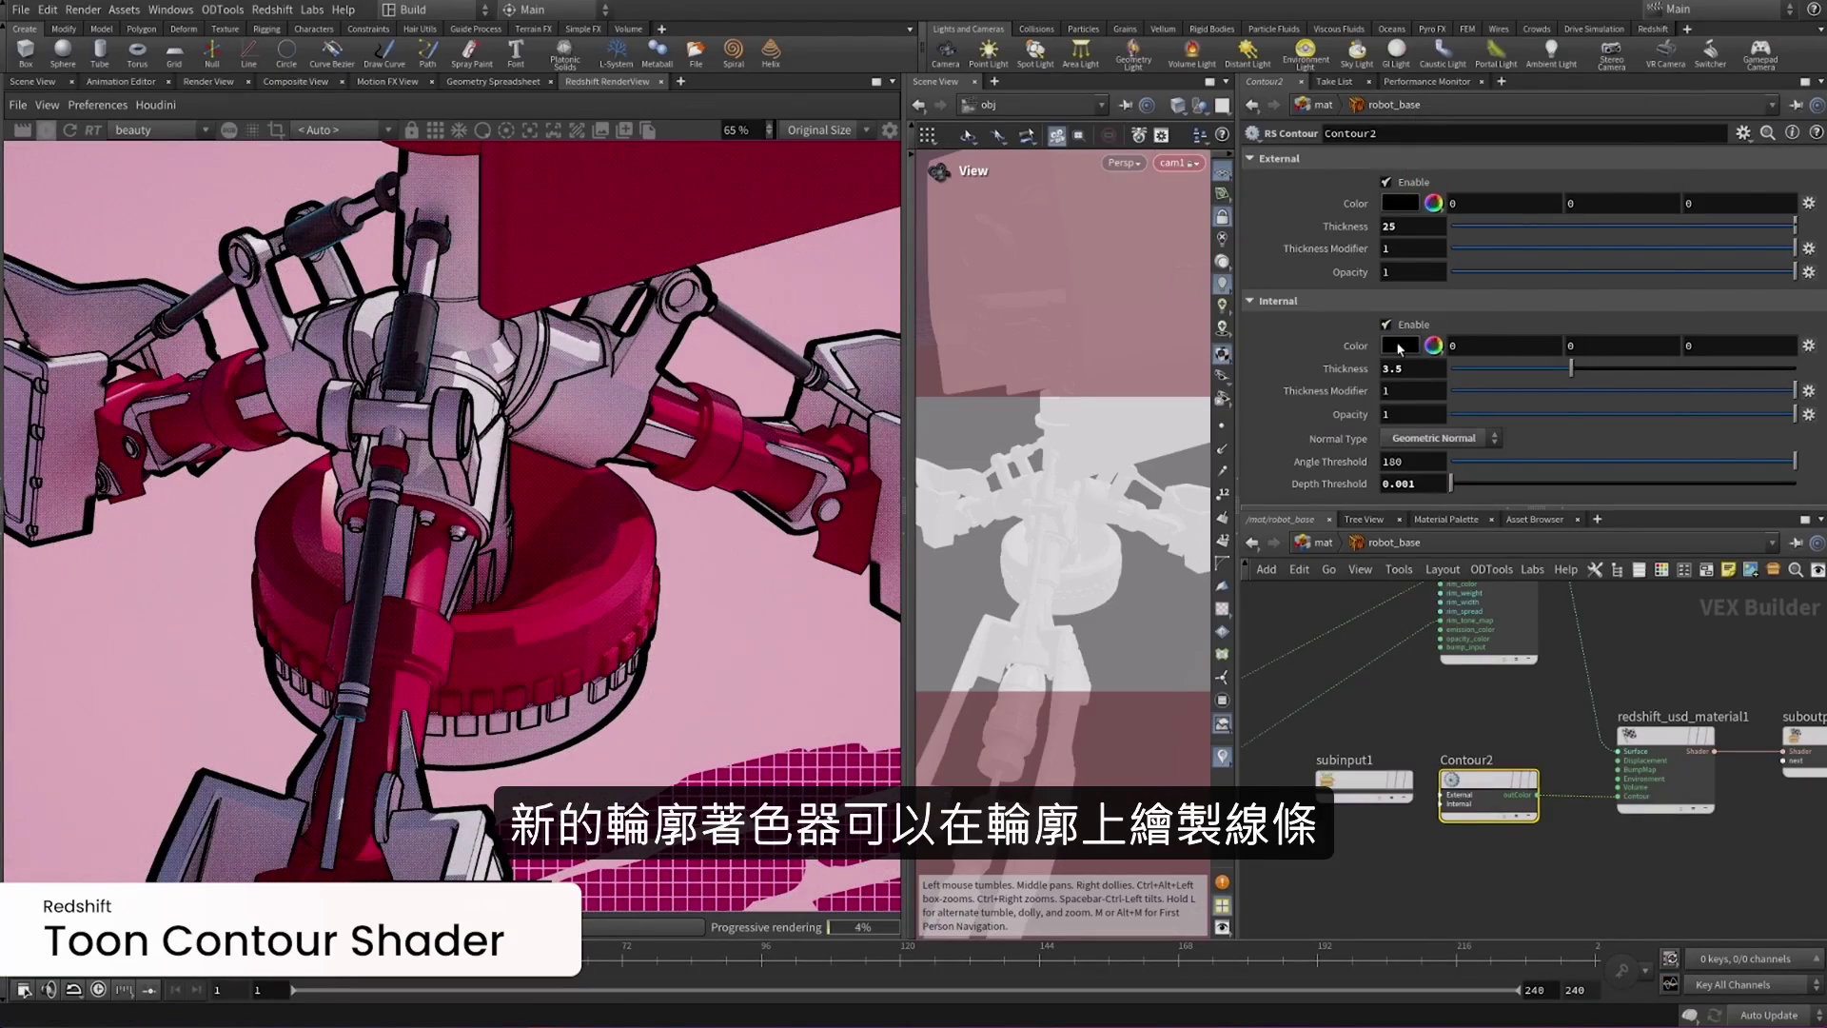
pyautogui.click(1398, 349)
pyautogui.moveTo(1414, 327); pyautogui.dragTo(1651, 328)
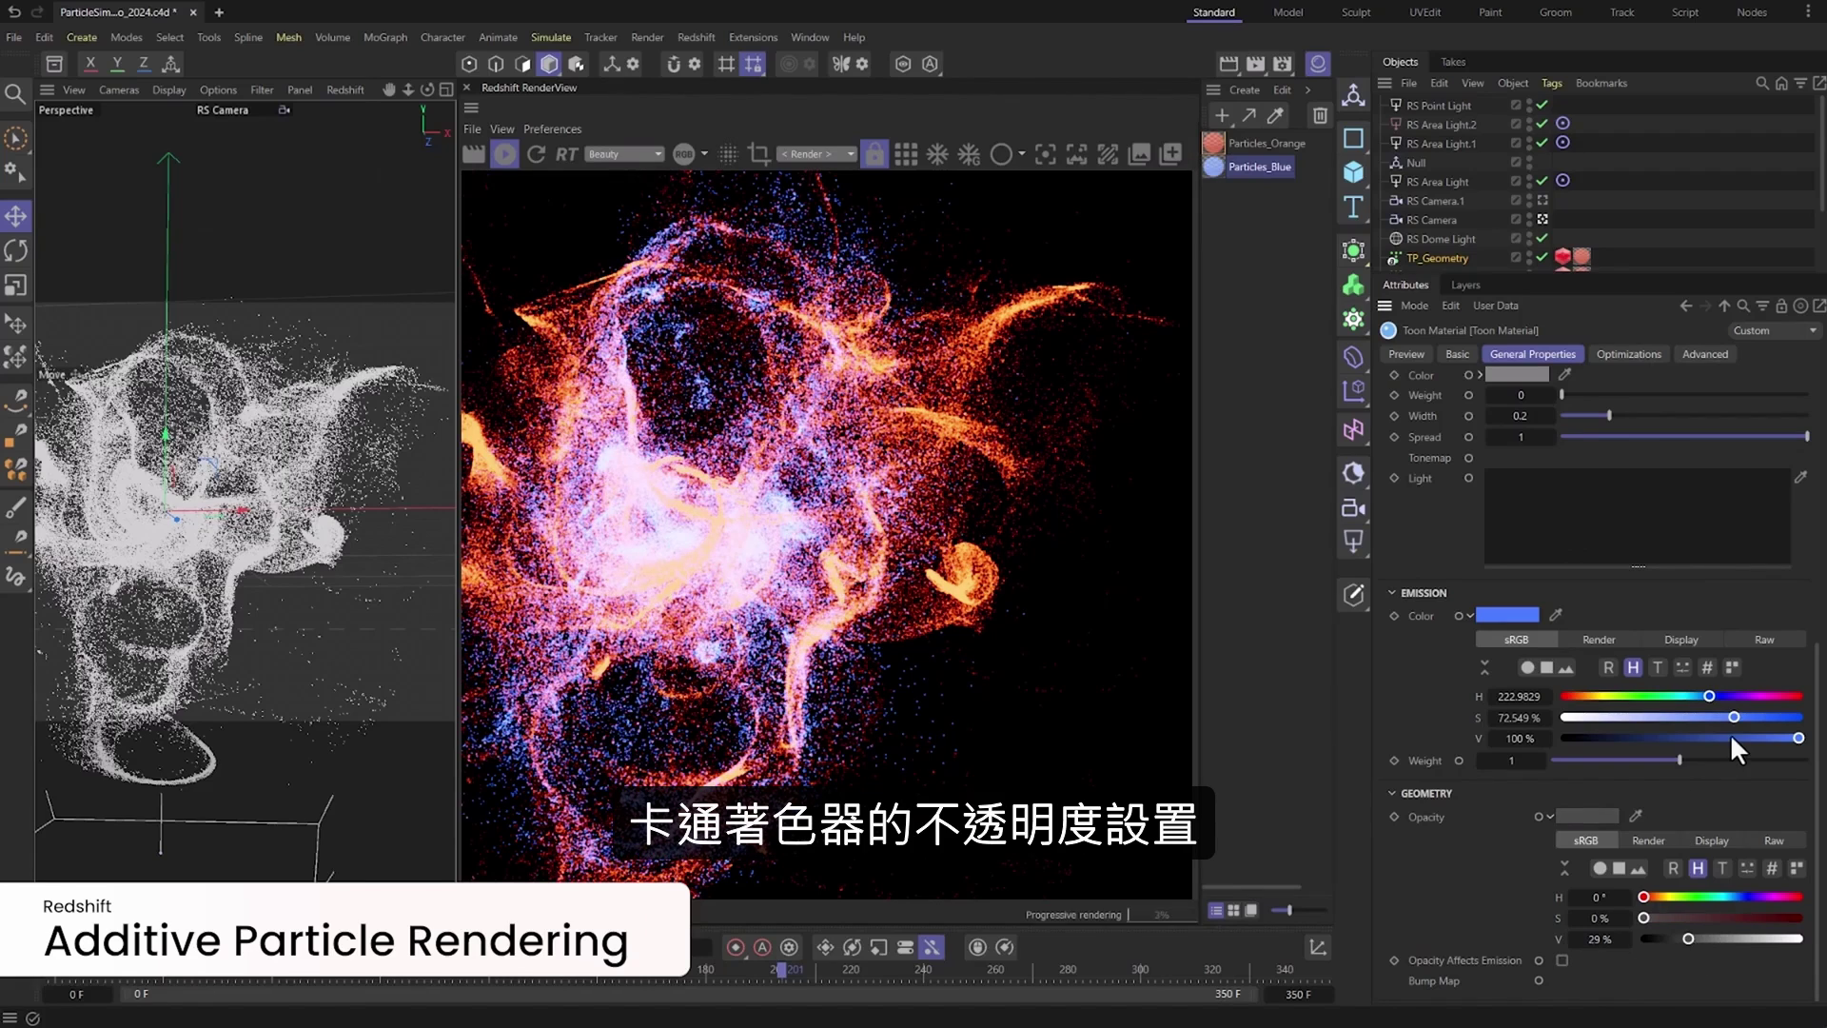
pyautogui.click(1265, 143)
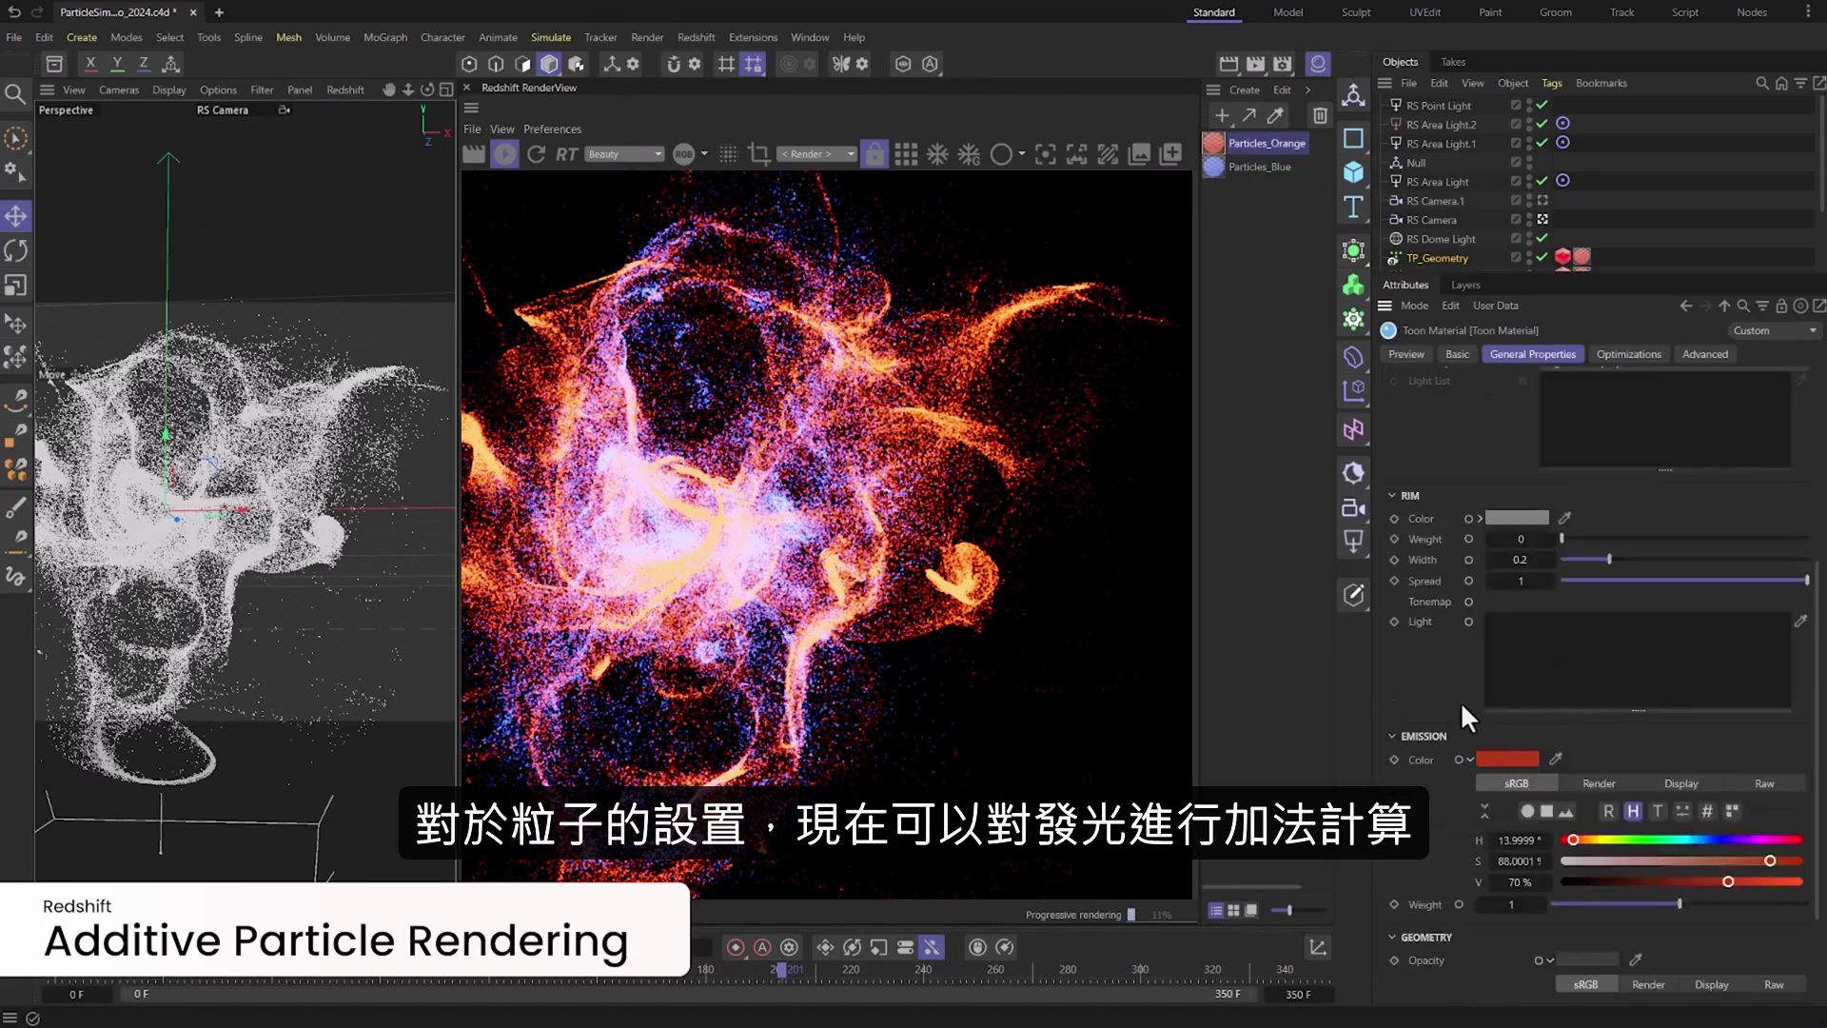
pyautogui.moveTo(1675, 767); pyautogui.dragTo(1692, 766)
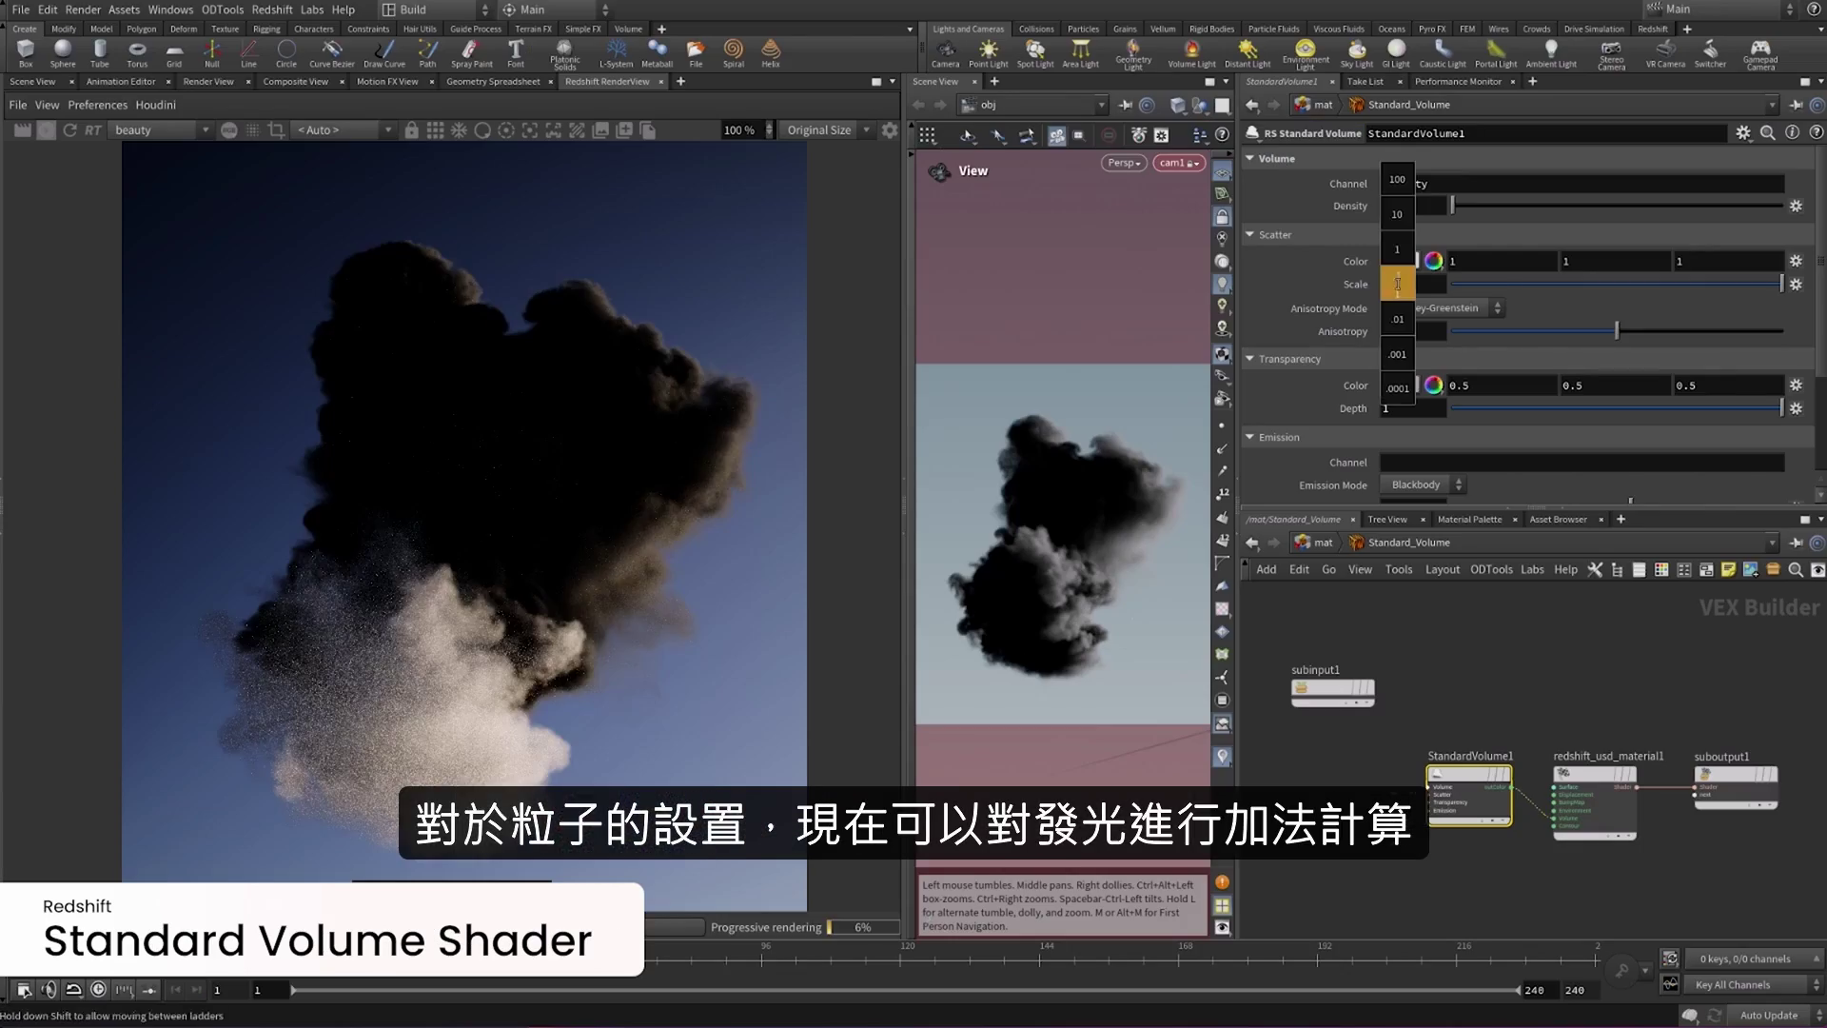
# - Raise the standard volume's scatter scale to 2.1 and transparency depth to 2.2
pyautogui.moveTo(1495, 274); pyautogui.dragTo(1508, 276, button='middle')
pyautogui.moveTo(1397, 408); pyautogui.dragTo(1436, 443, button='middle')
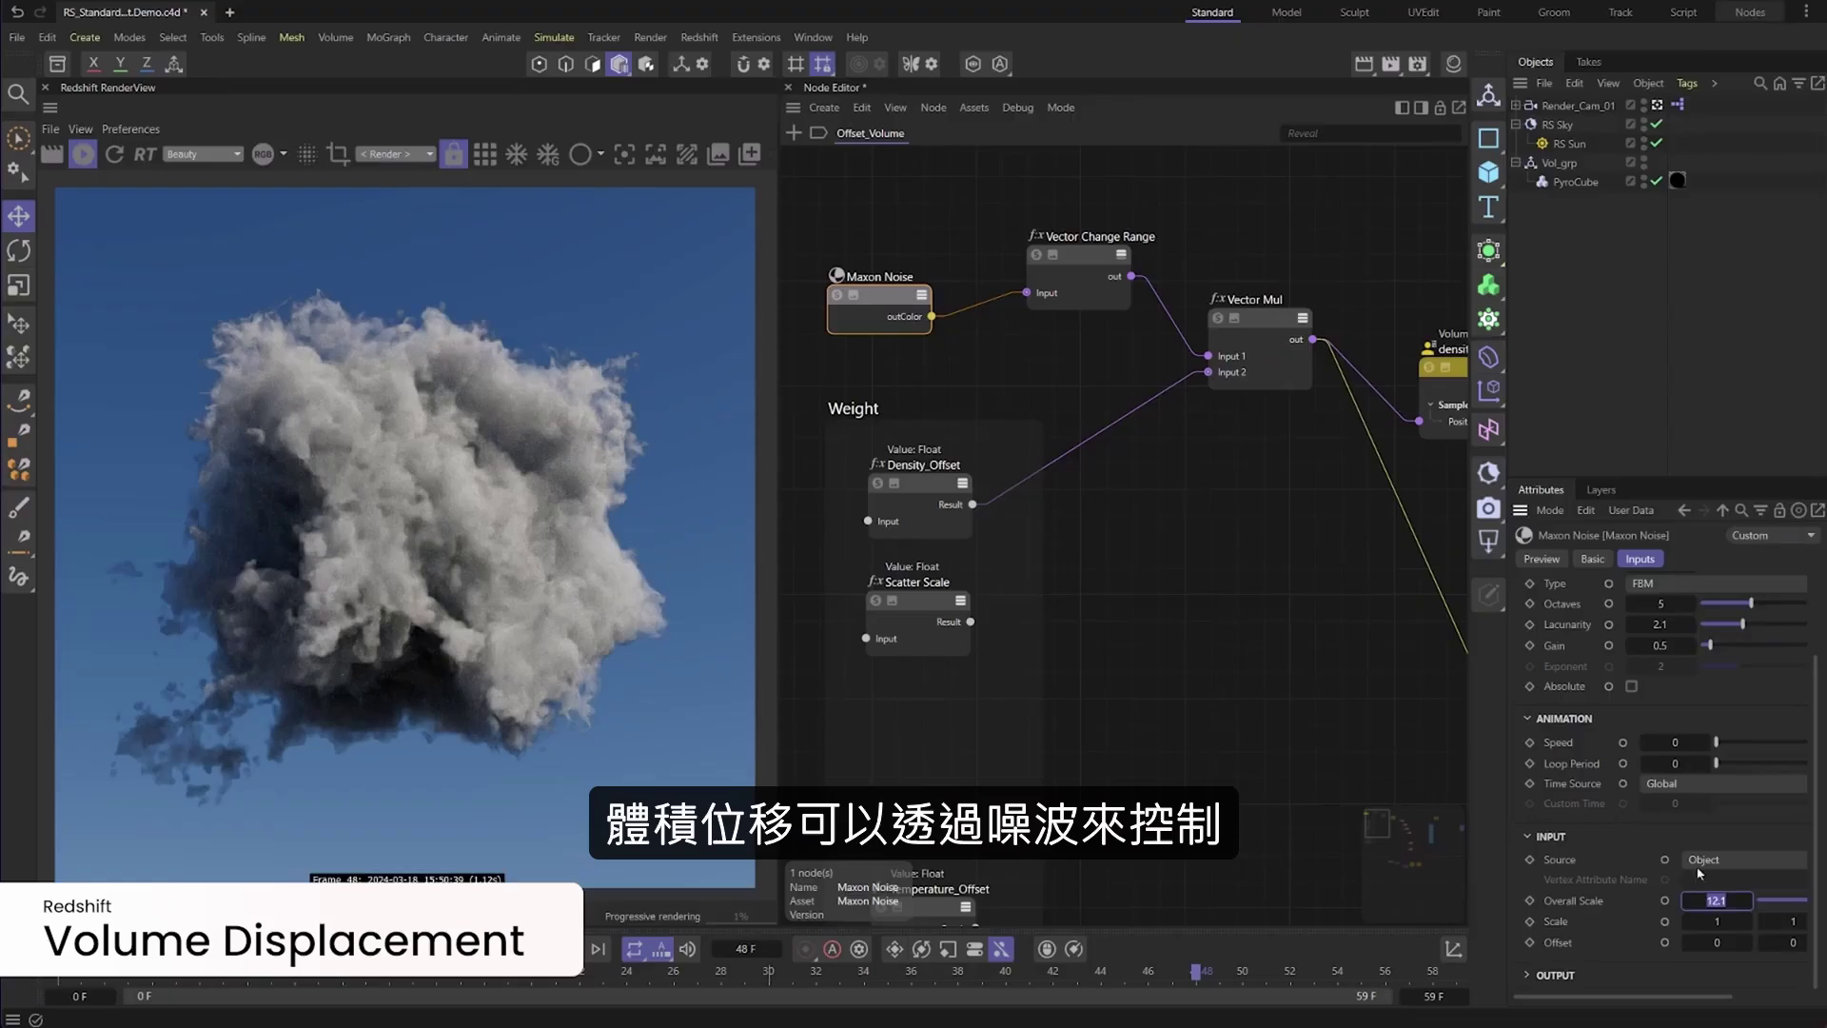
pyautogui.click(1665, 688)
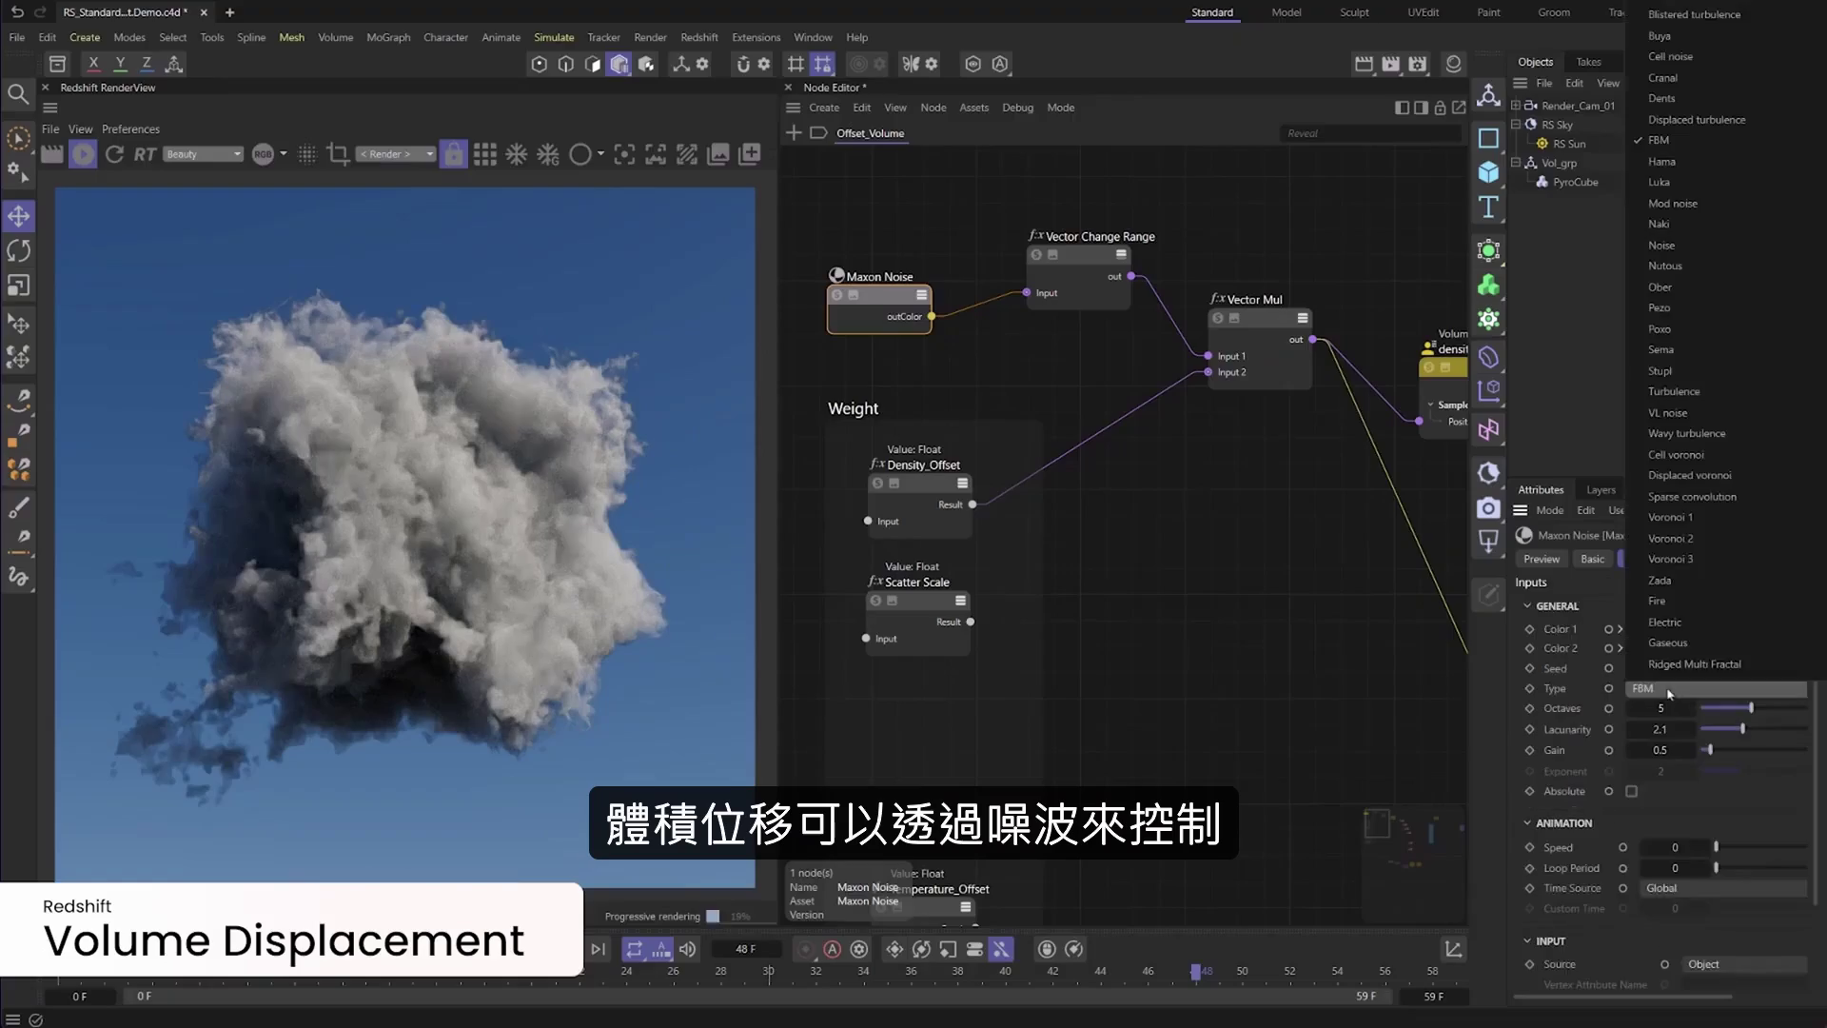
# - Set the noise type to Displaced Voronoi and try the Circles 3 and Lines 1 tile patterns
pyautogui.click(1680, 475)
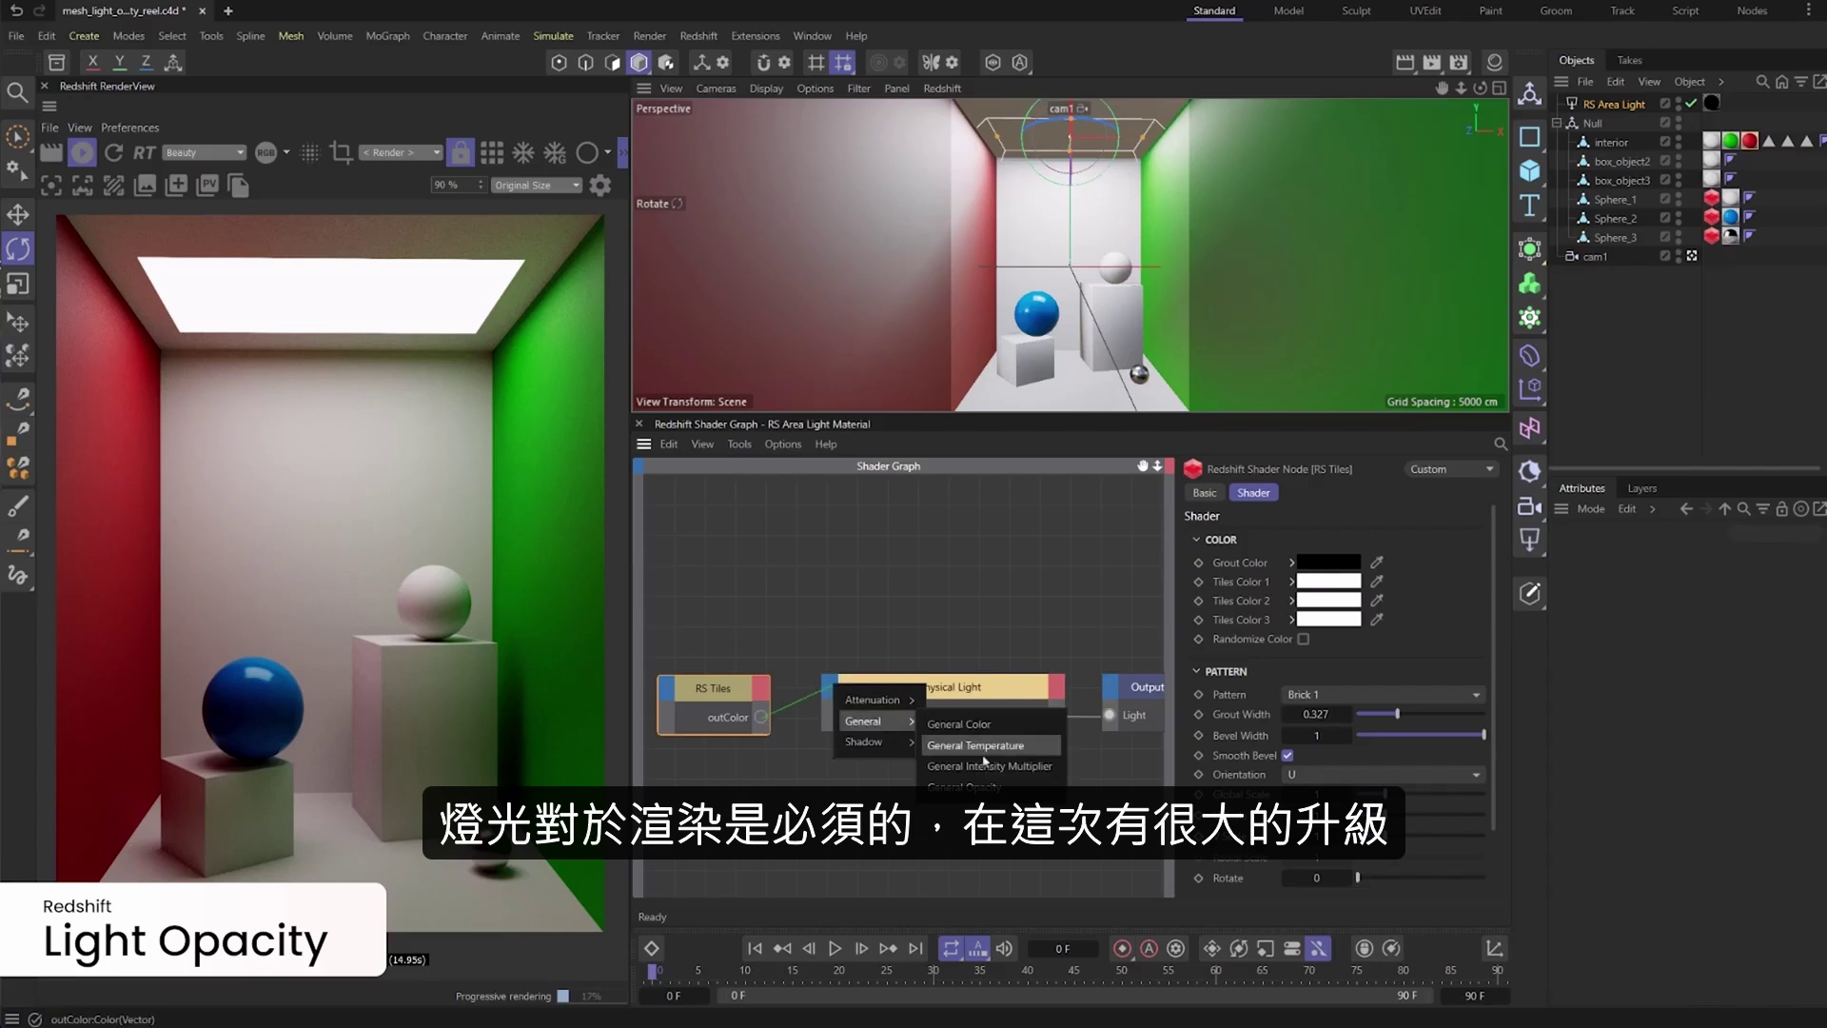
pyautogui.click(1351, 695)
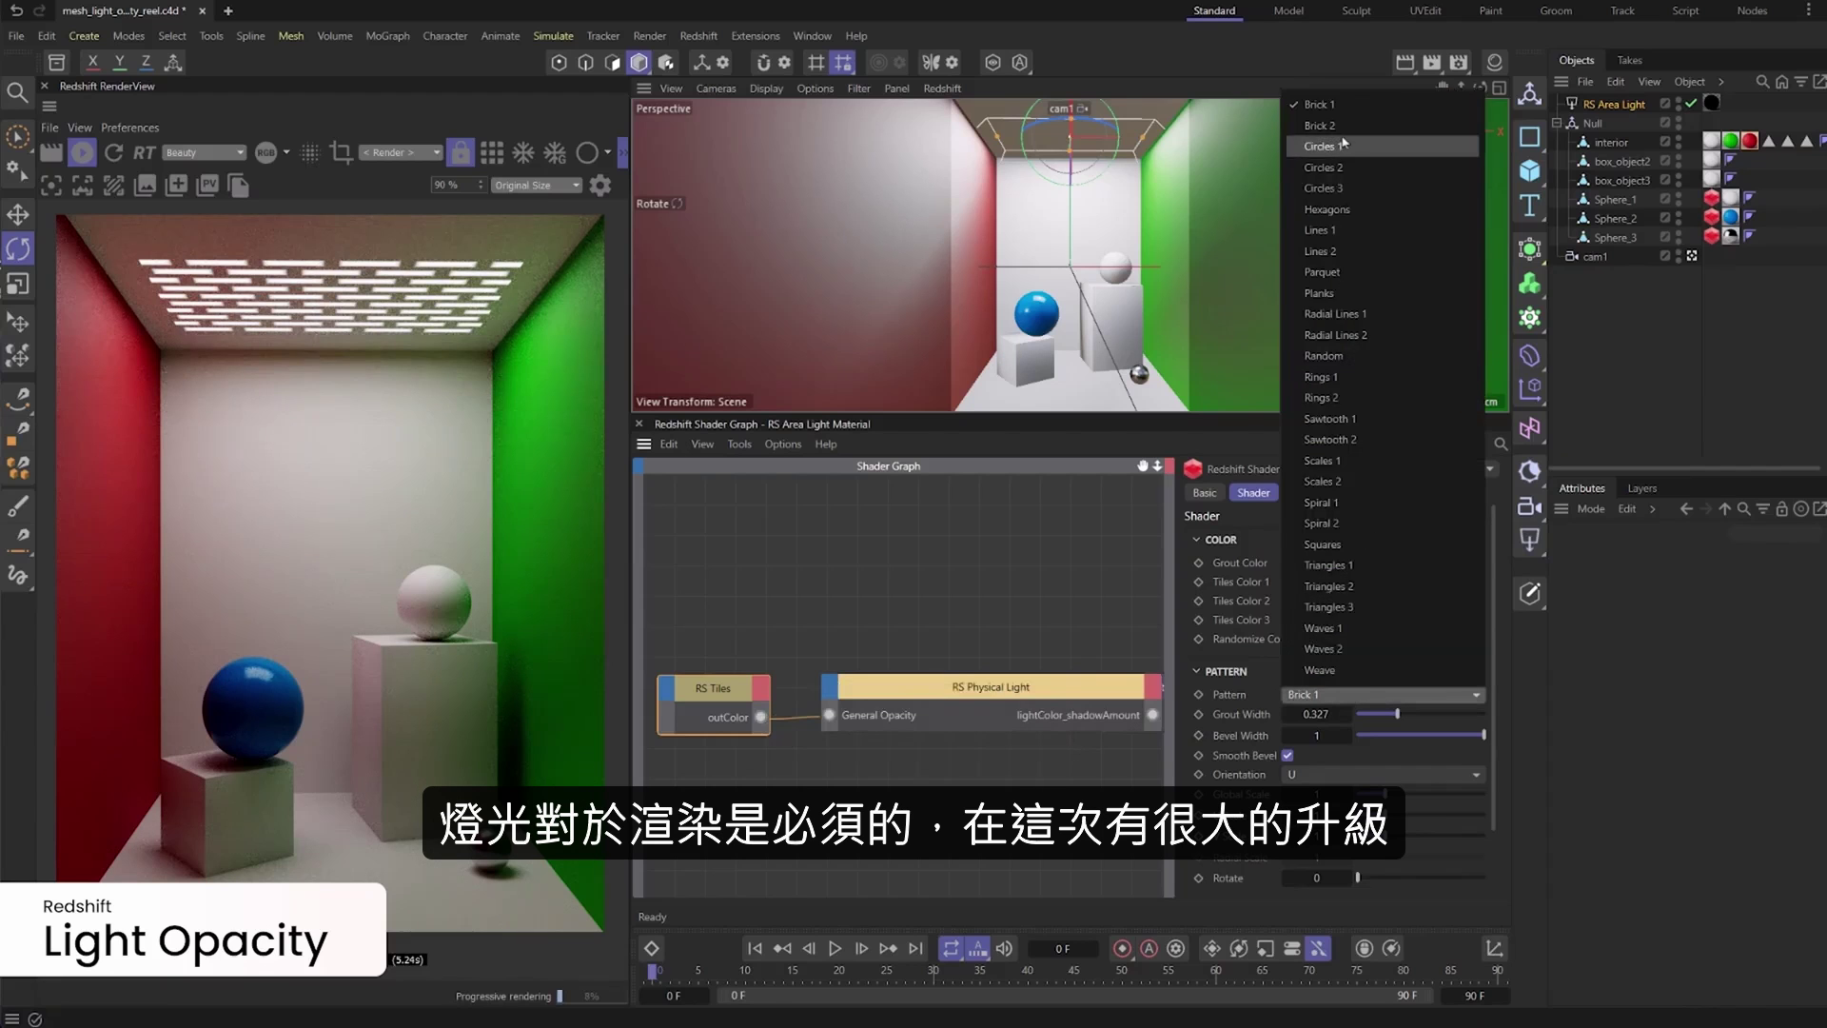
pyautogui.click(1380, 146)
pyautogui.click(1380, 694)
pyautogui.click(1380, 192)
pyautogui.click(1360, 695)
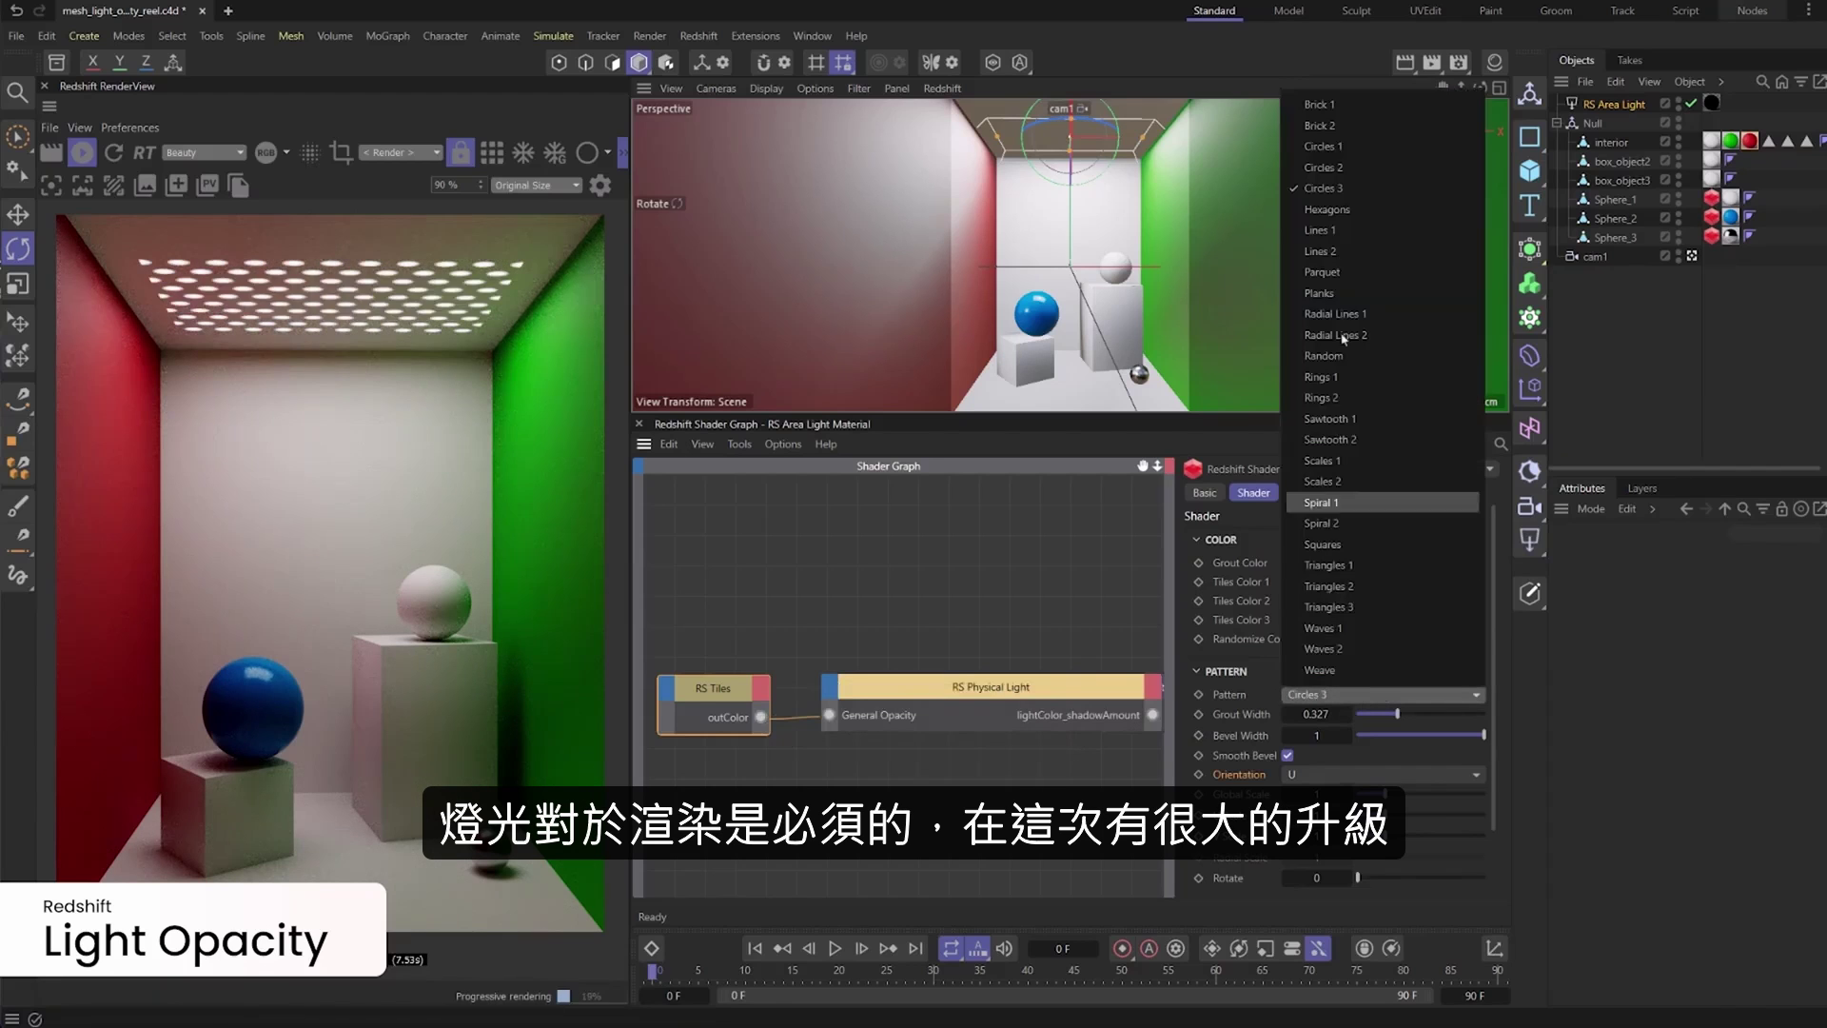
pyautogui.click(1322, 231)
# - Try Radial Lines, Spiral and grid patterns, settling on Waves 1 with black Tiles Color 2
pyautogui.click(1360, 695)
pyautogui.click(1332, 314)
pyautogui.click(1351, 694)
pyautogui.click(1351, 501)
pyautogui.click(1351, 694)
pyautogui.click(1332, 545)
pyautogui.click(1351, 695)
pyautogui.click(1367, 628)
pyautogui.click(1328, 600)
pyautogui.click(1156, 809)
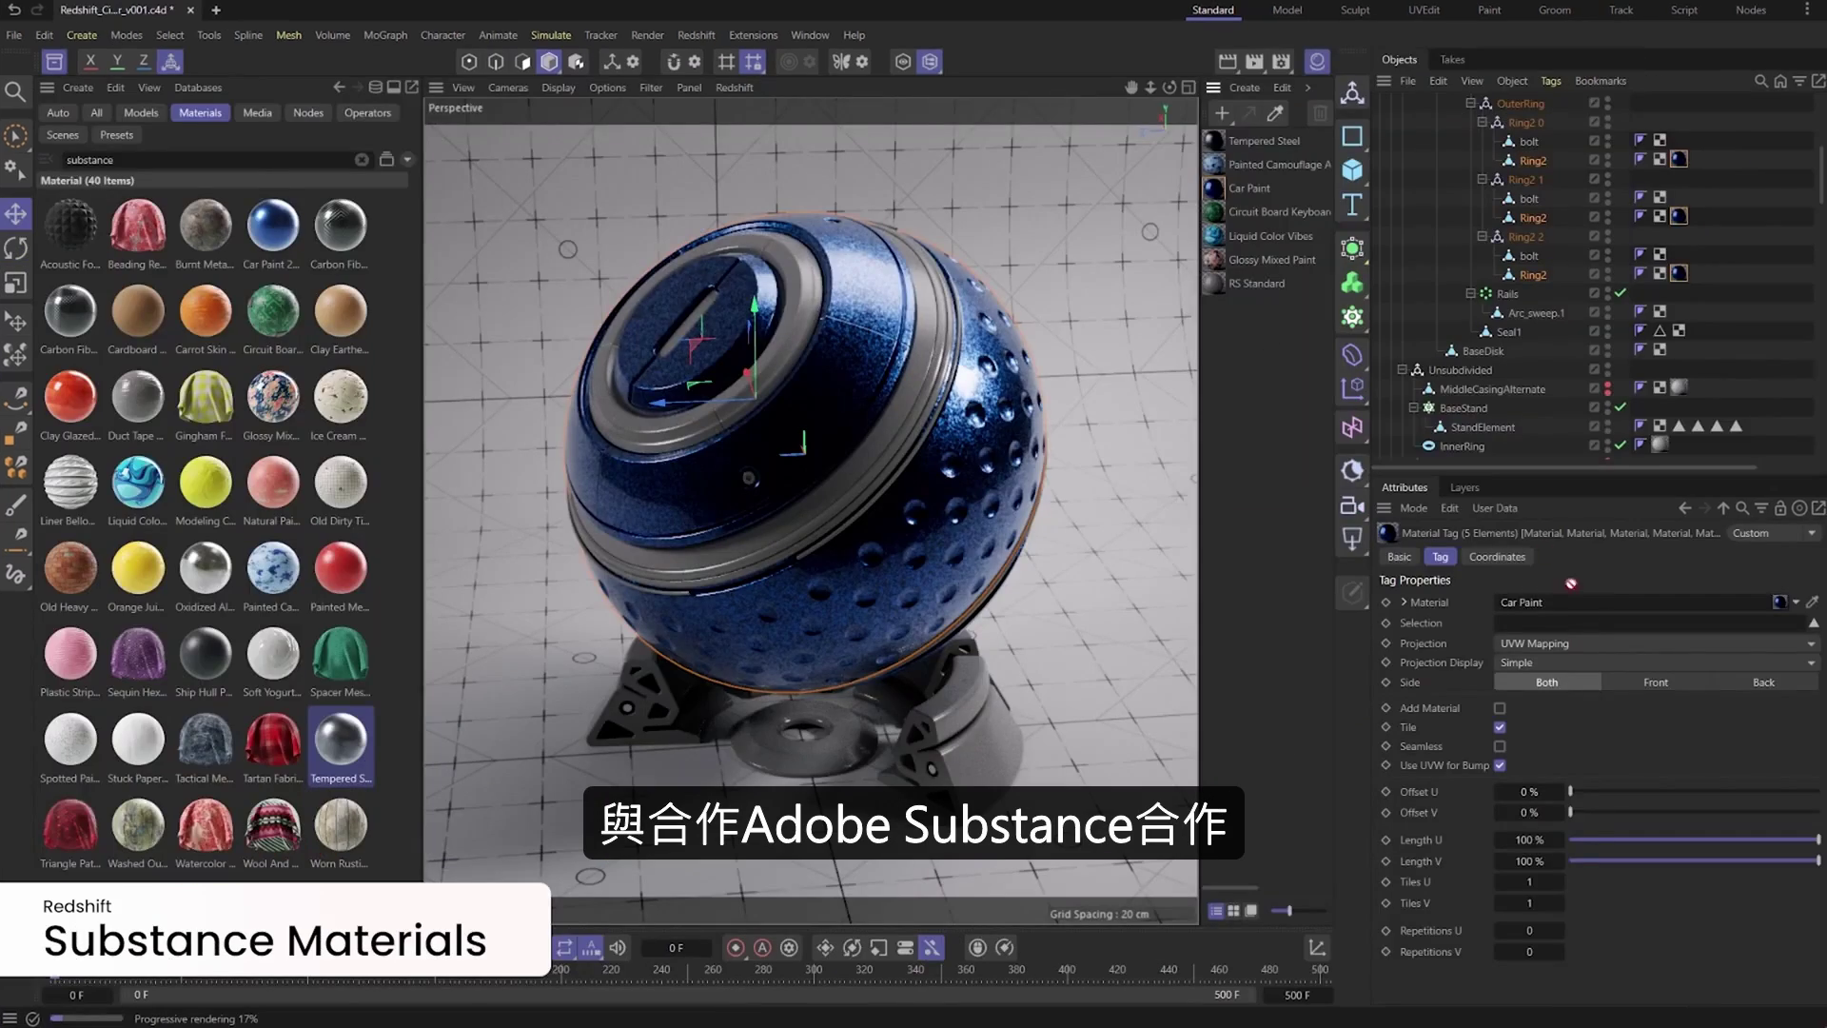
# - Apply Liquid Color Vibes to the sphere, change its random seed, and tweak Color 03
pyautogui.moveTo(1221, 164); pyautogui.dragTo(1598, 602)
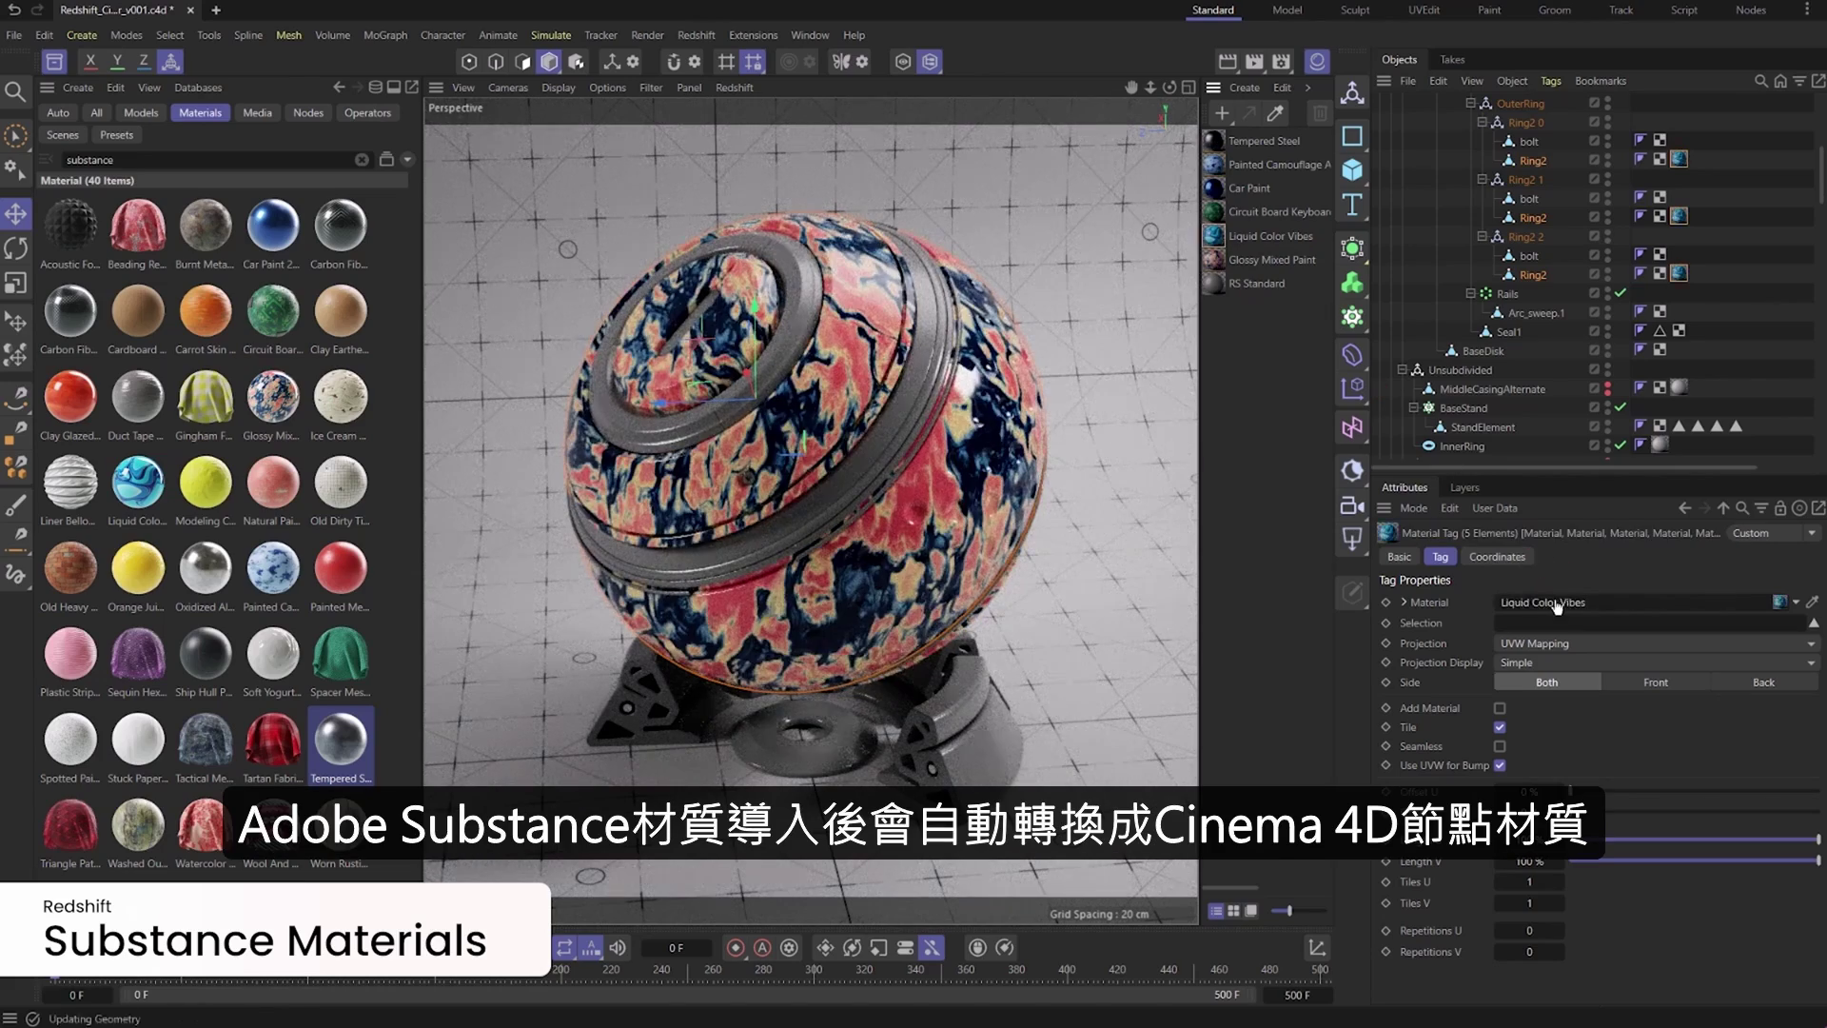
pyautogui.click(1557, 603)
pyautogui.moveTo(1567, 641); pyautogui.dragTo(1528, 646)
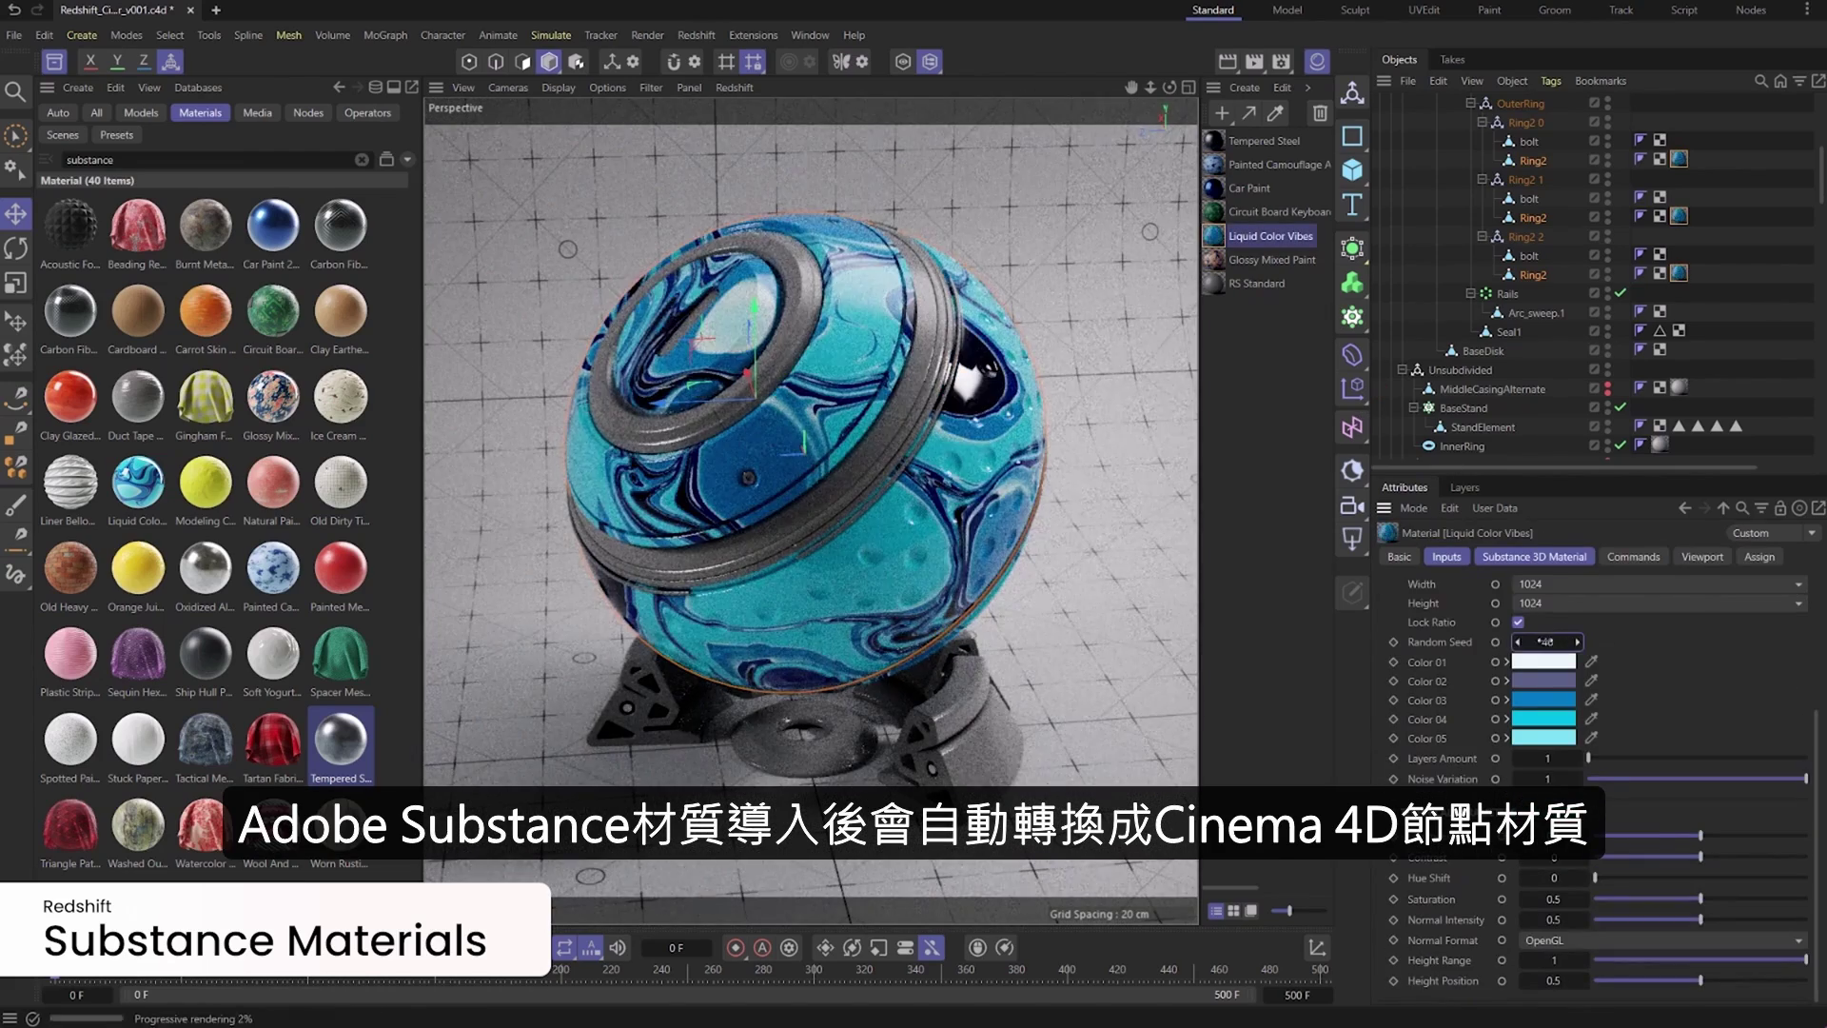
pyautogui.click(1543, 700)
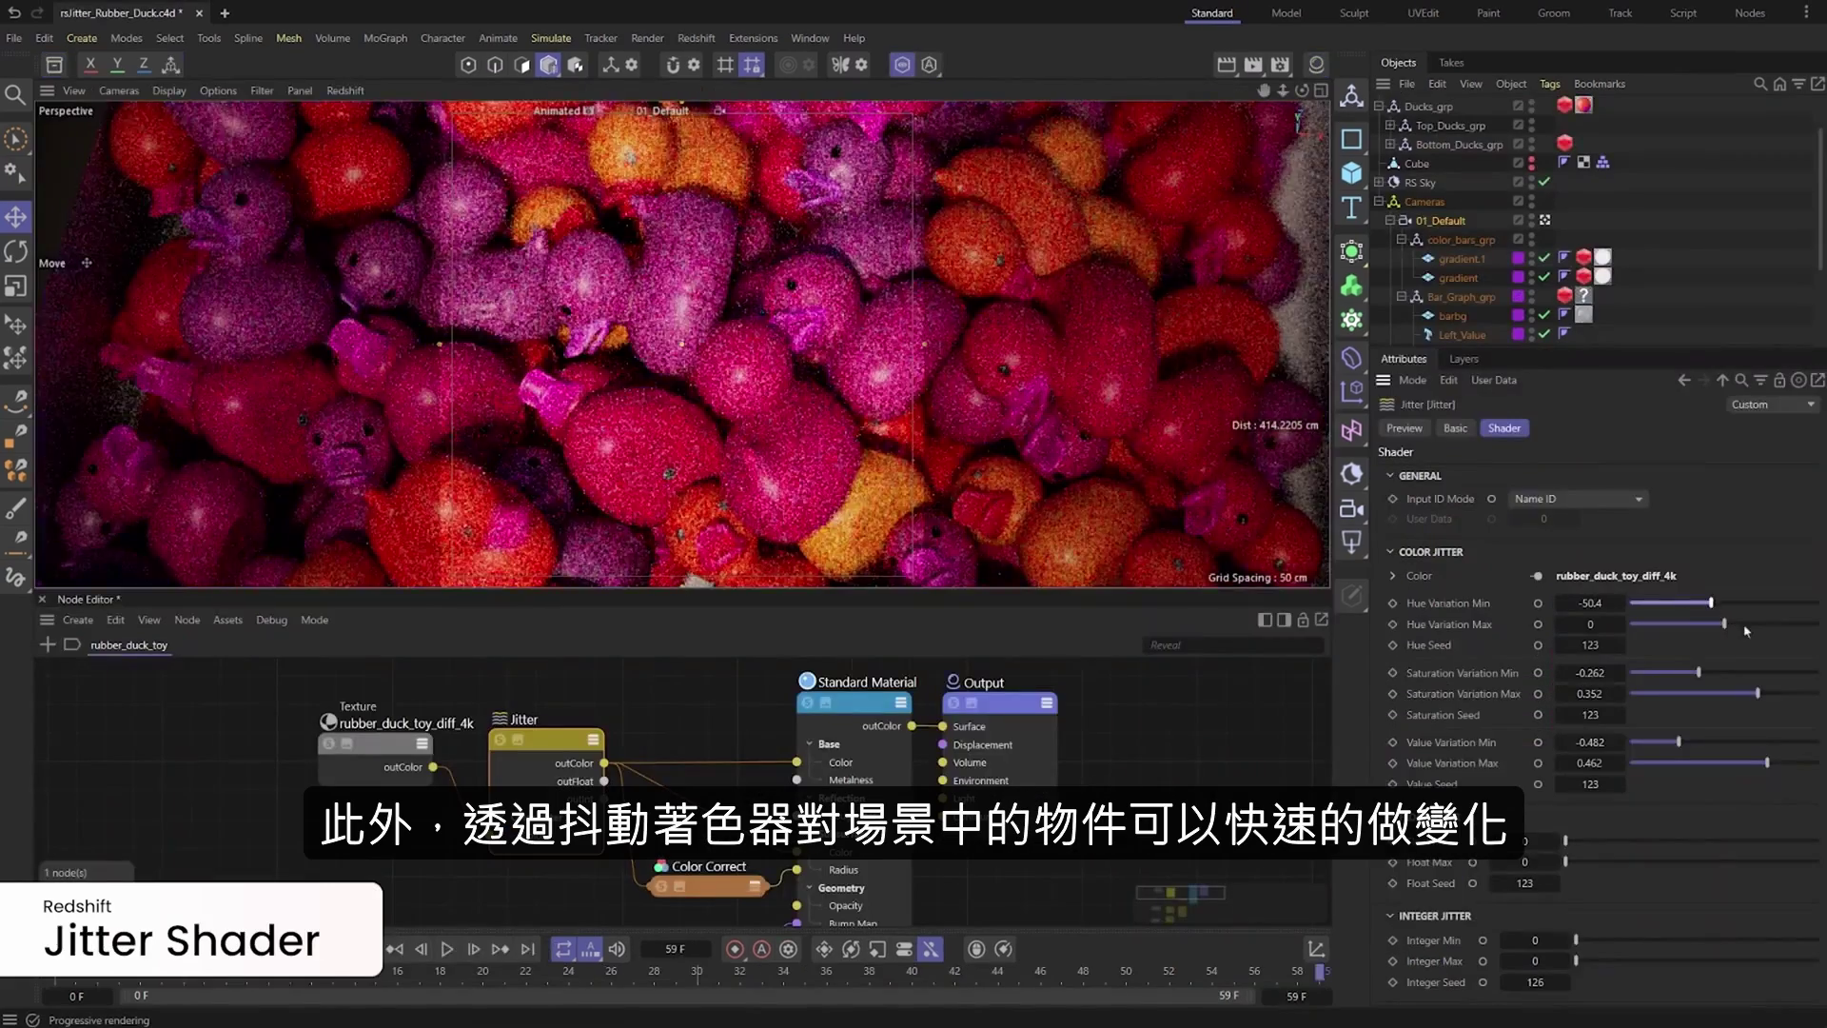
pyautogui.moveTo(1719, 602)
pyautogui.mouseDown()
pyautogui.moveTo(1684, 603)
pyautogui.moveTo(1741, 603)
pyautogui.moveTo(1724, 607)
pyautogui.mouseUp()
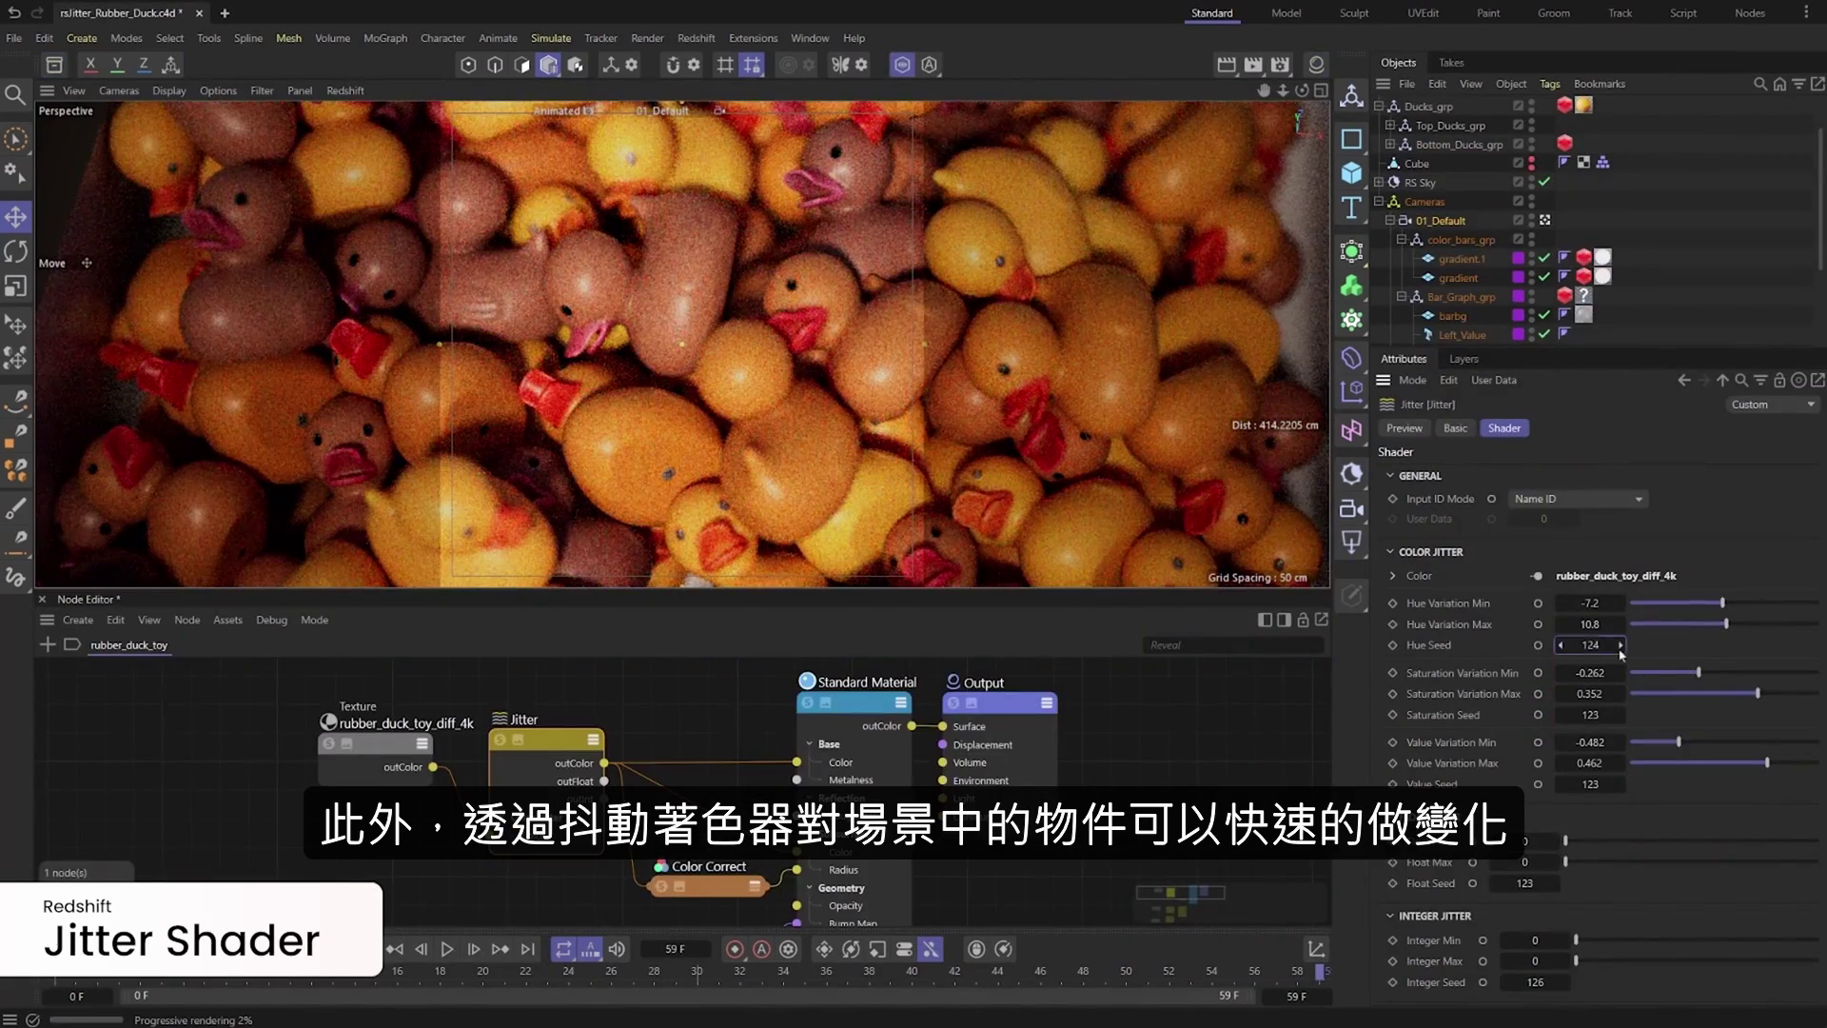
# - Step the Jitter Hue Seed for new duck colours and shift Fabric Cotton's hue to green
pyautogui.click(1621, 645)
pyautogui.click(1620, 645)
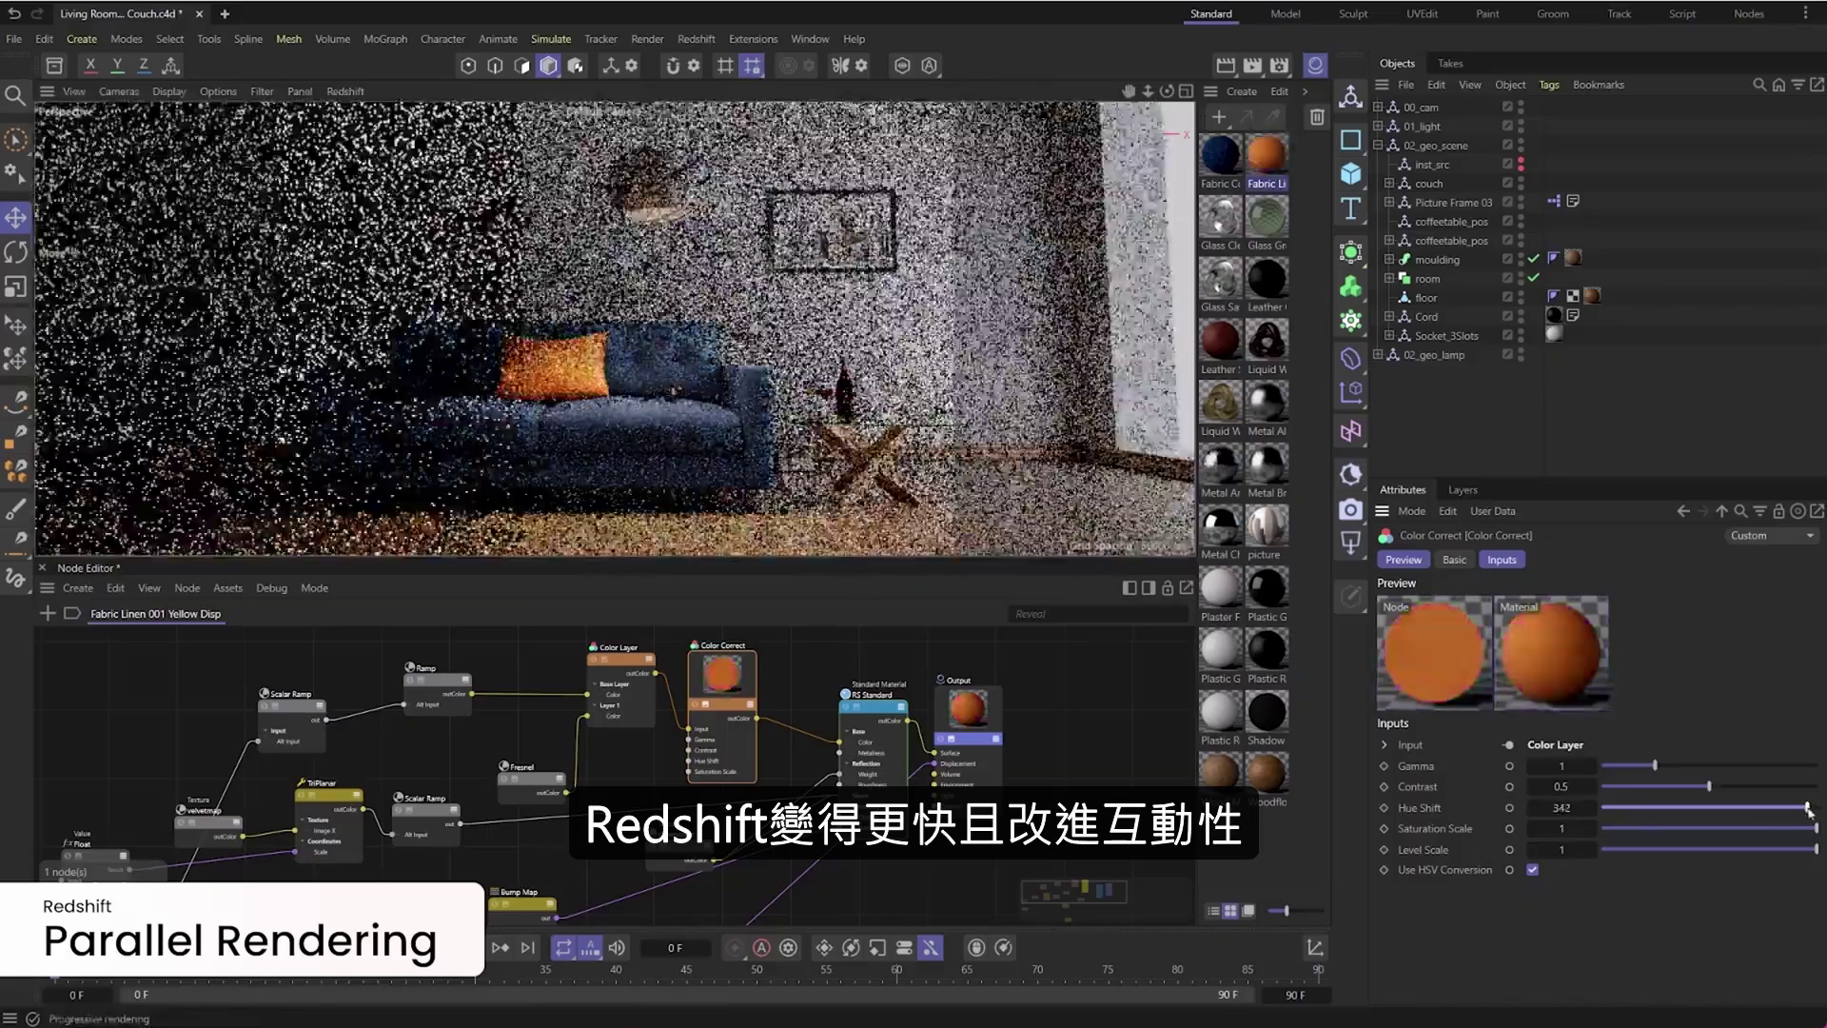
pyautogui.click(1651, 811)
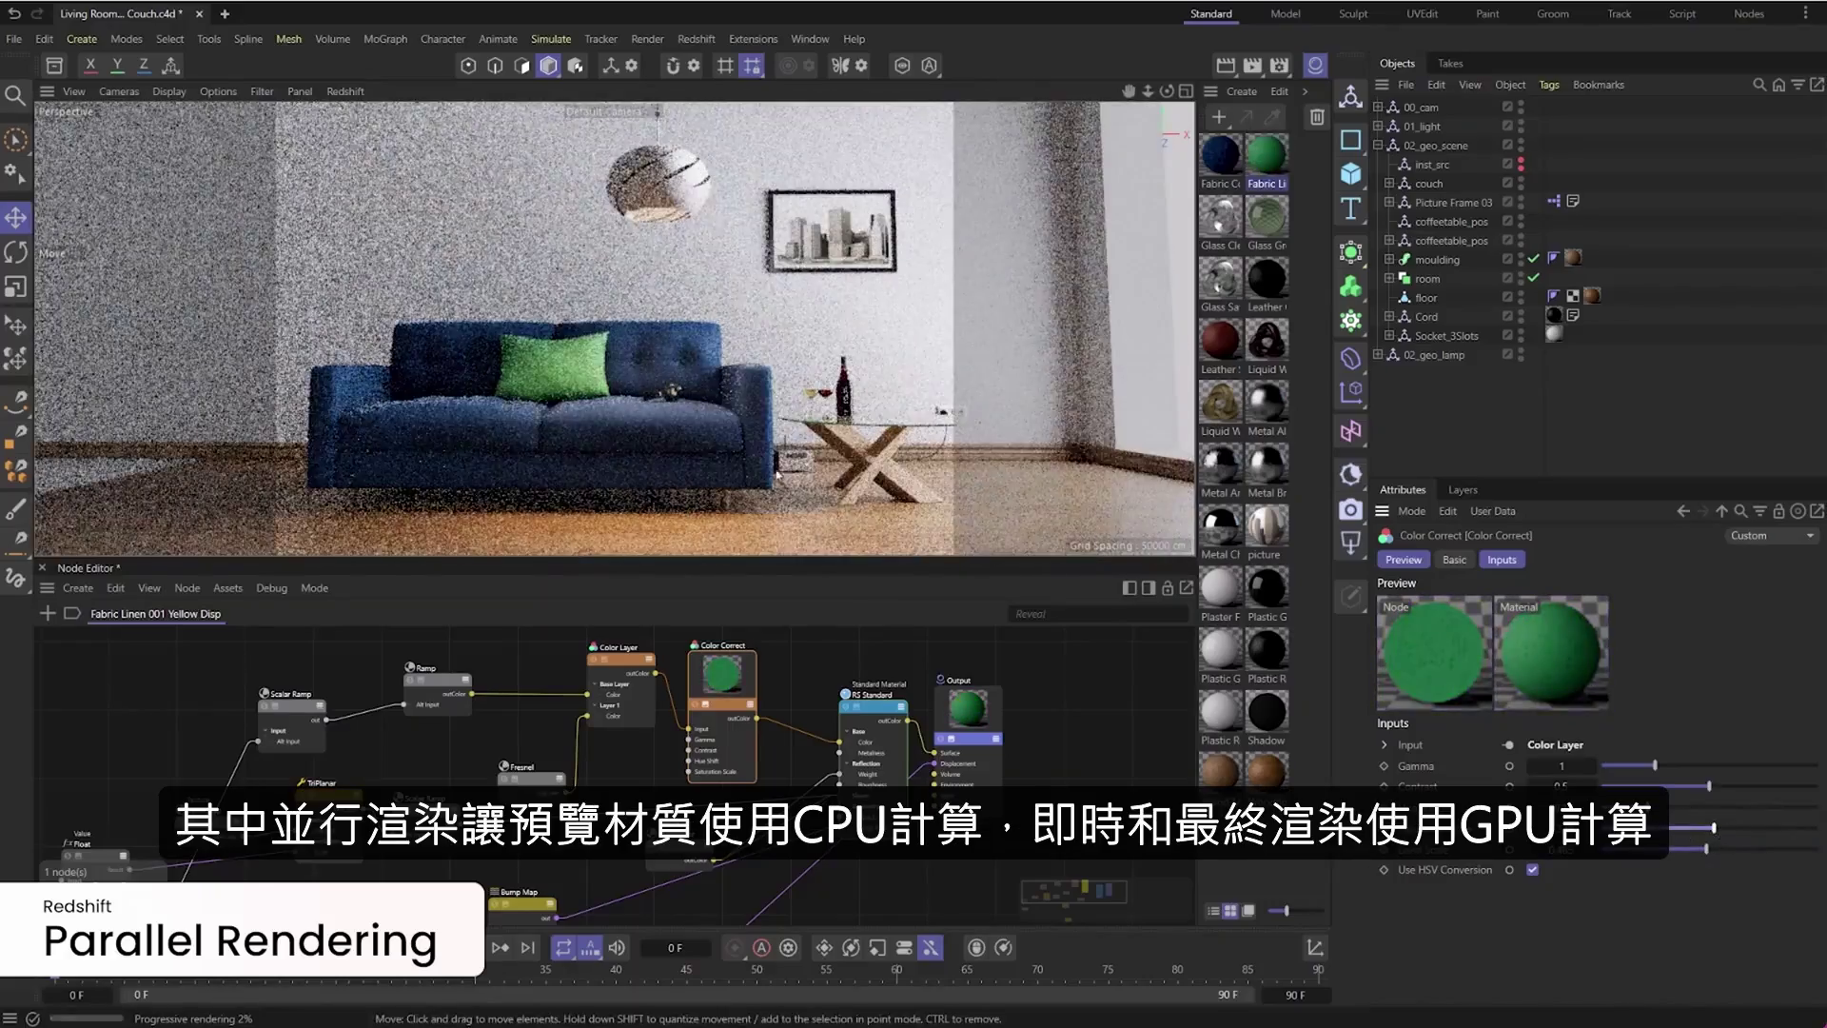
pyautogui.click(1224, 152)
pyautogui.moveTo(1617, 807); pyautogui.dragTo(1734, 827)
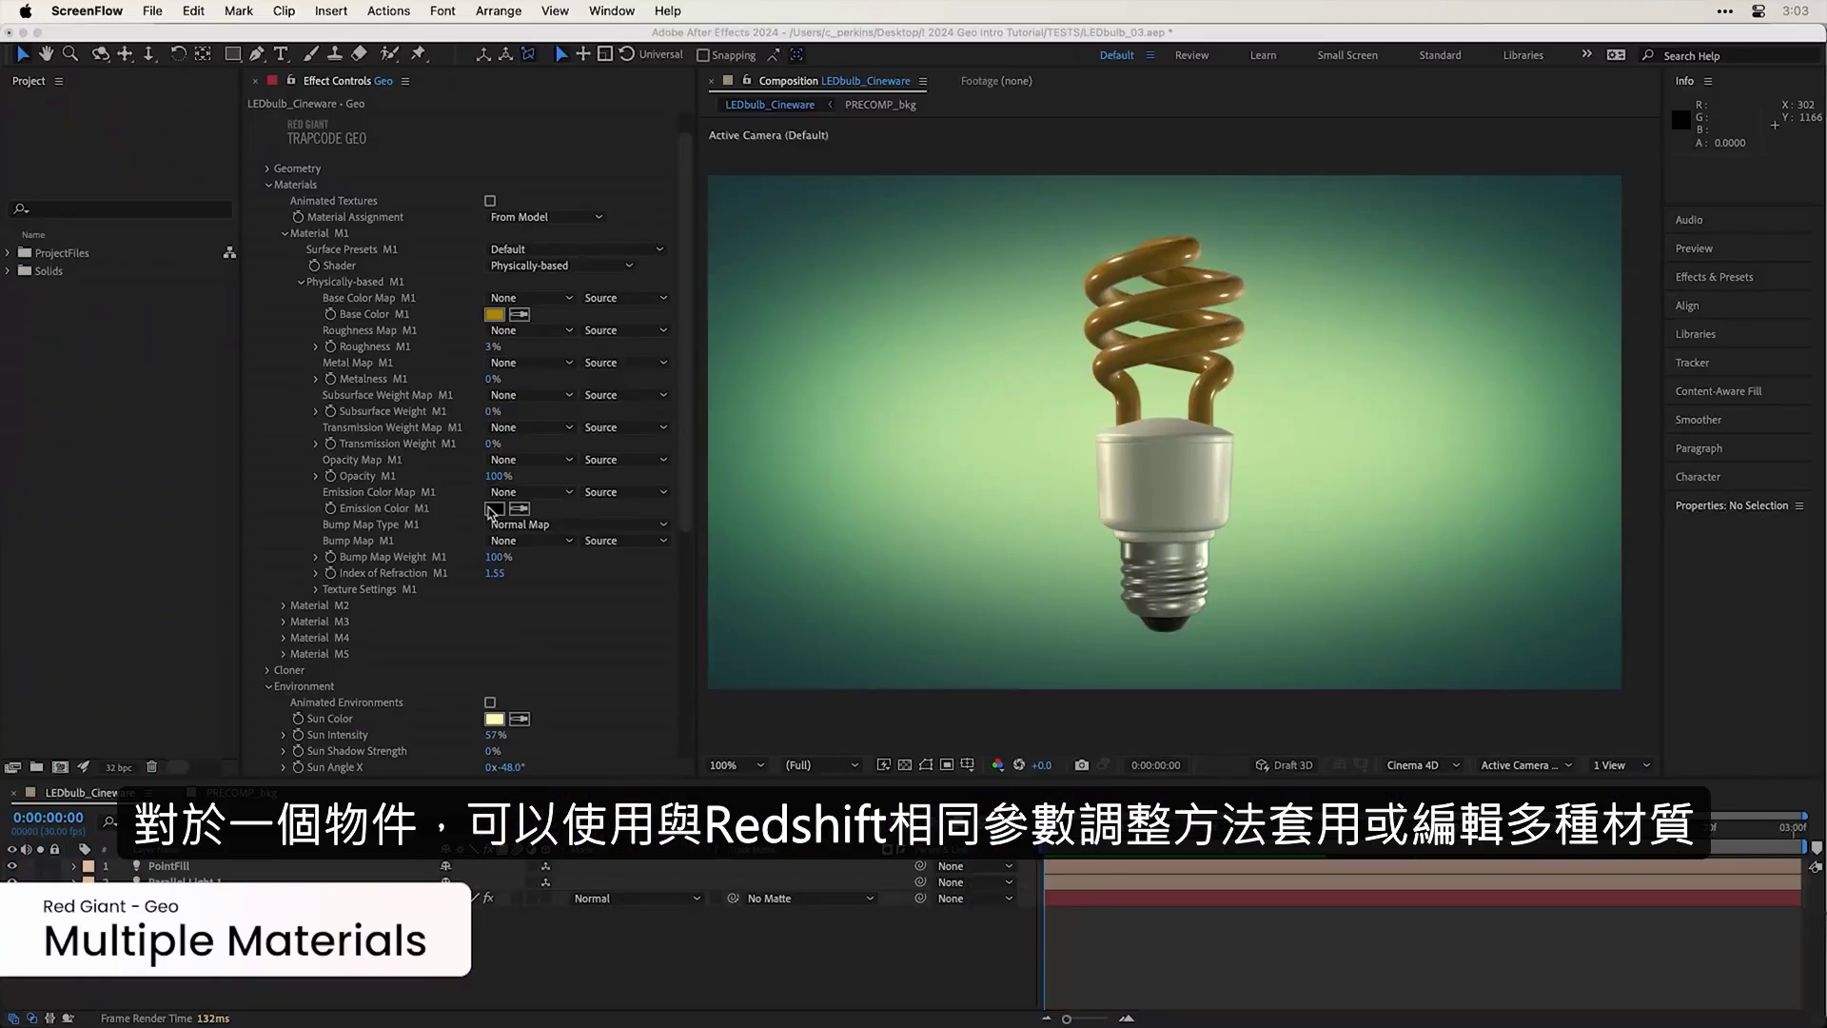
# - Set Geo's Emission Color M1 to pale yellow and Emission Color M2 to pink
pyautogui.click(521, 676)
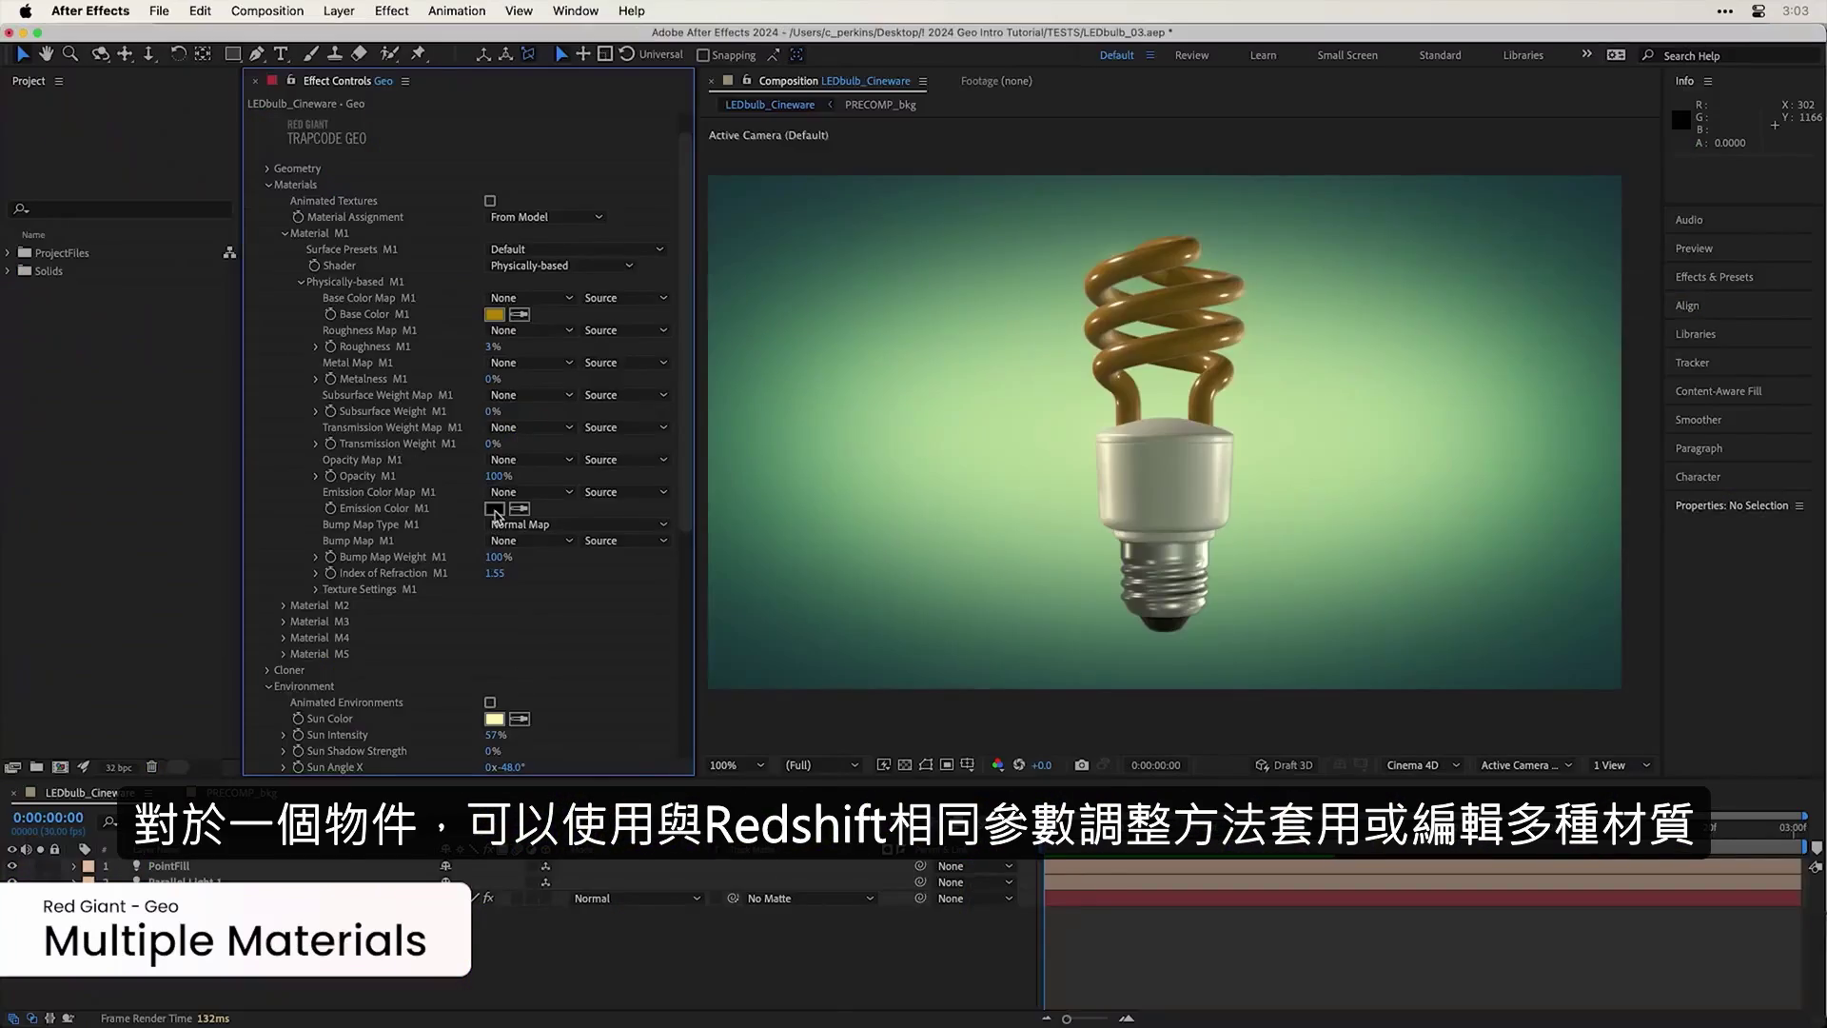
pyautogui.click(493, 509)
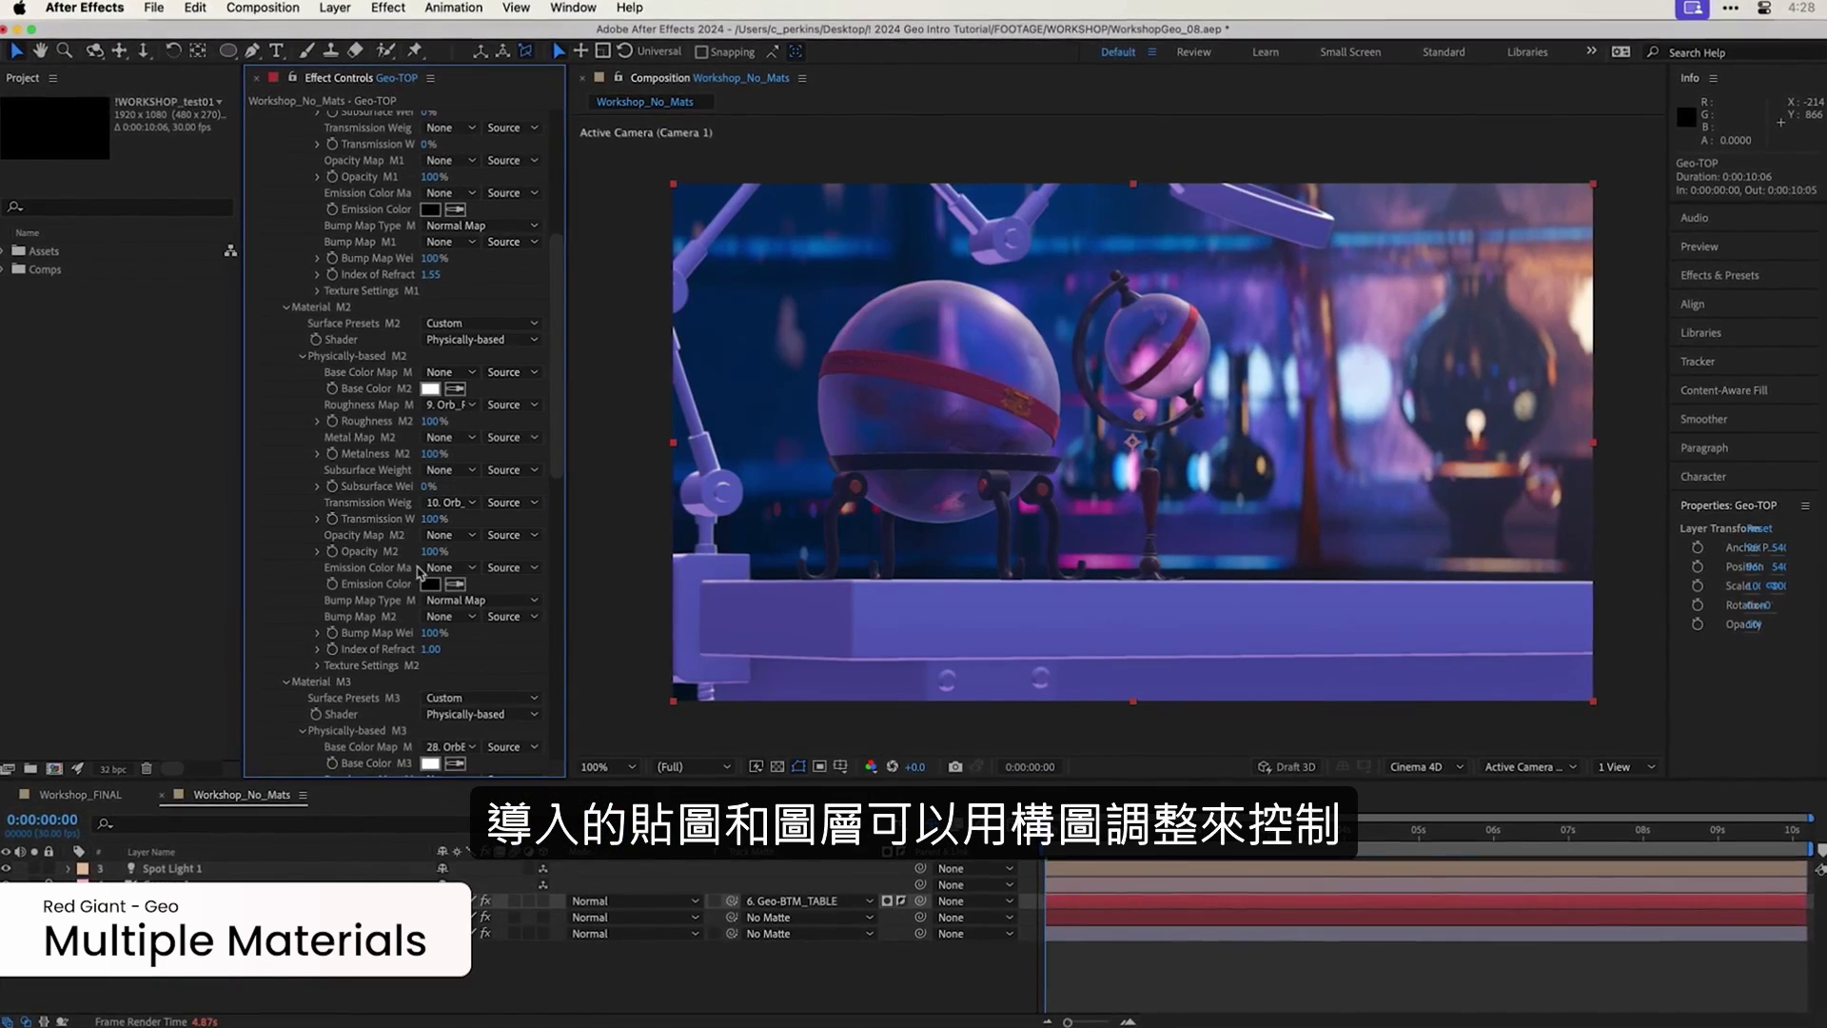
pyautogui.click(447, 567)
pyautogui.click(430, 585)
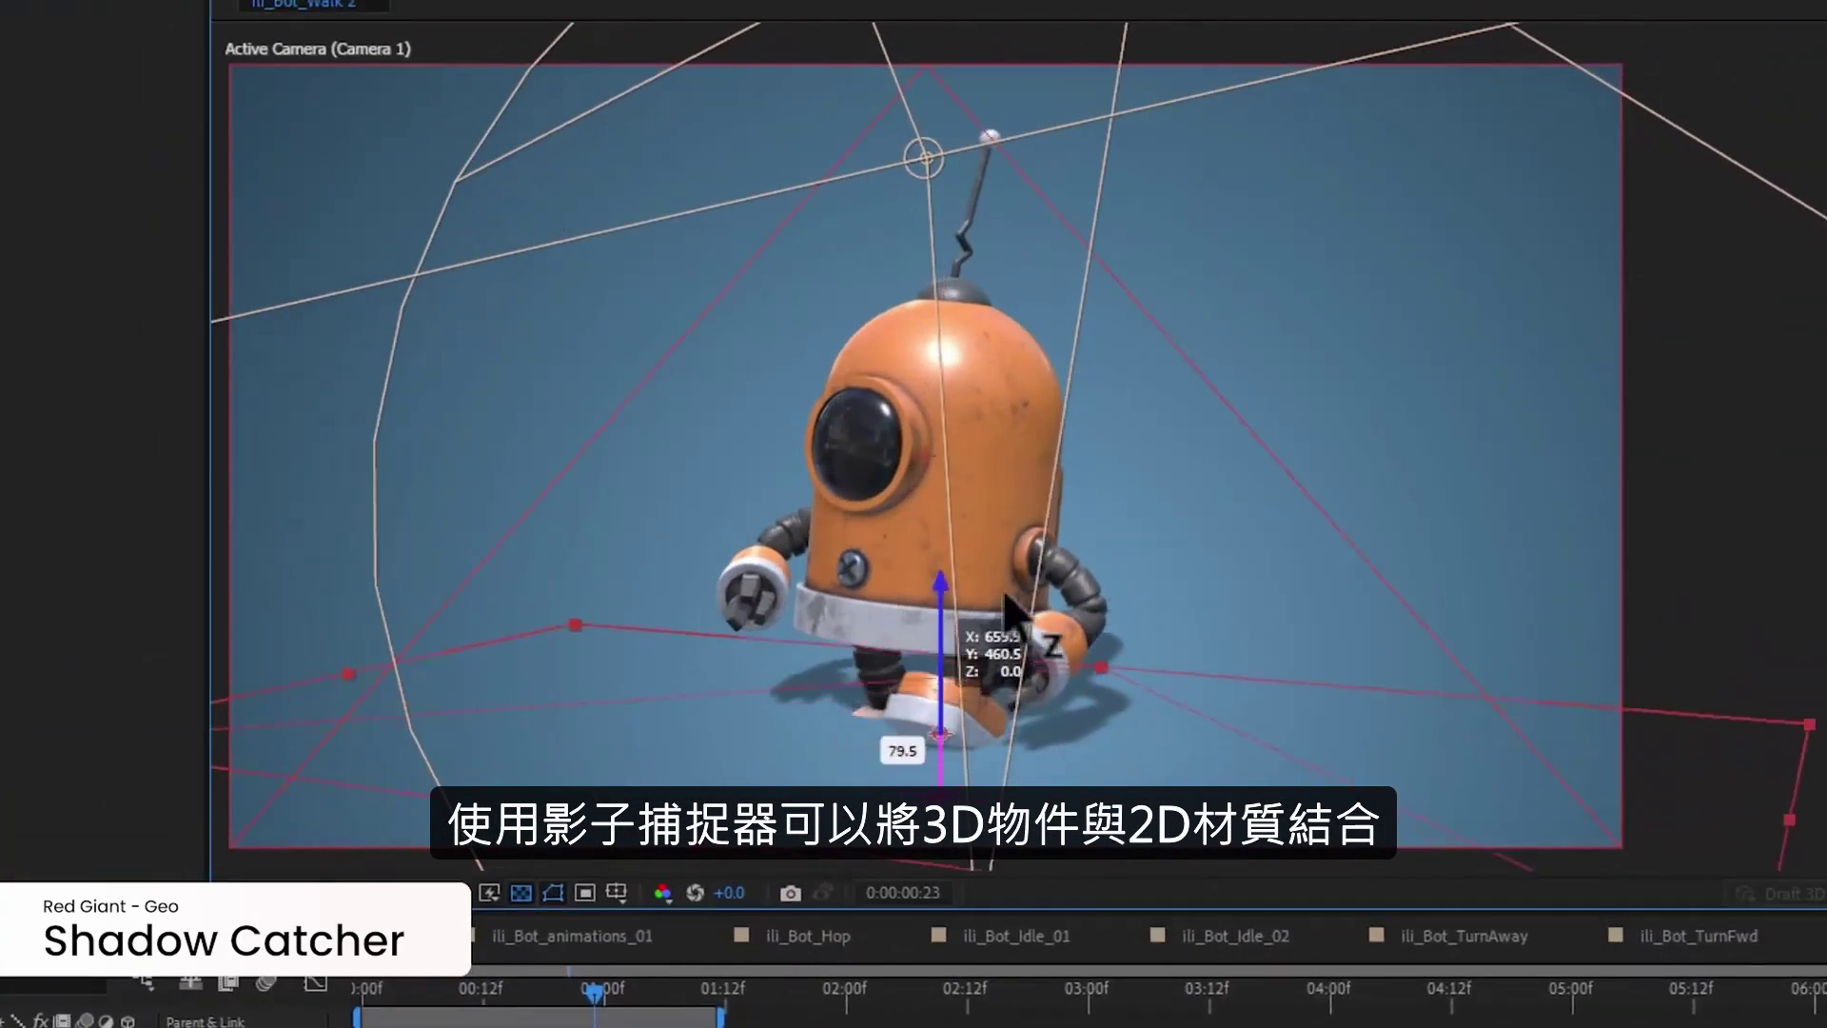
pyautogui.press('c')
pyautogui.moveTo(1072, 702); pyautogui.dragTo(584, 469)
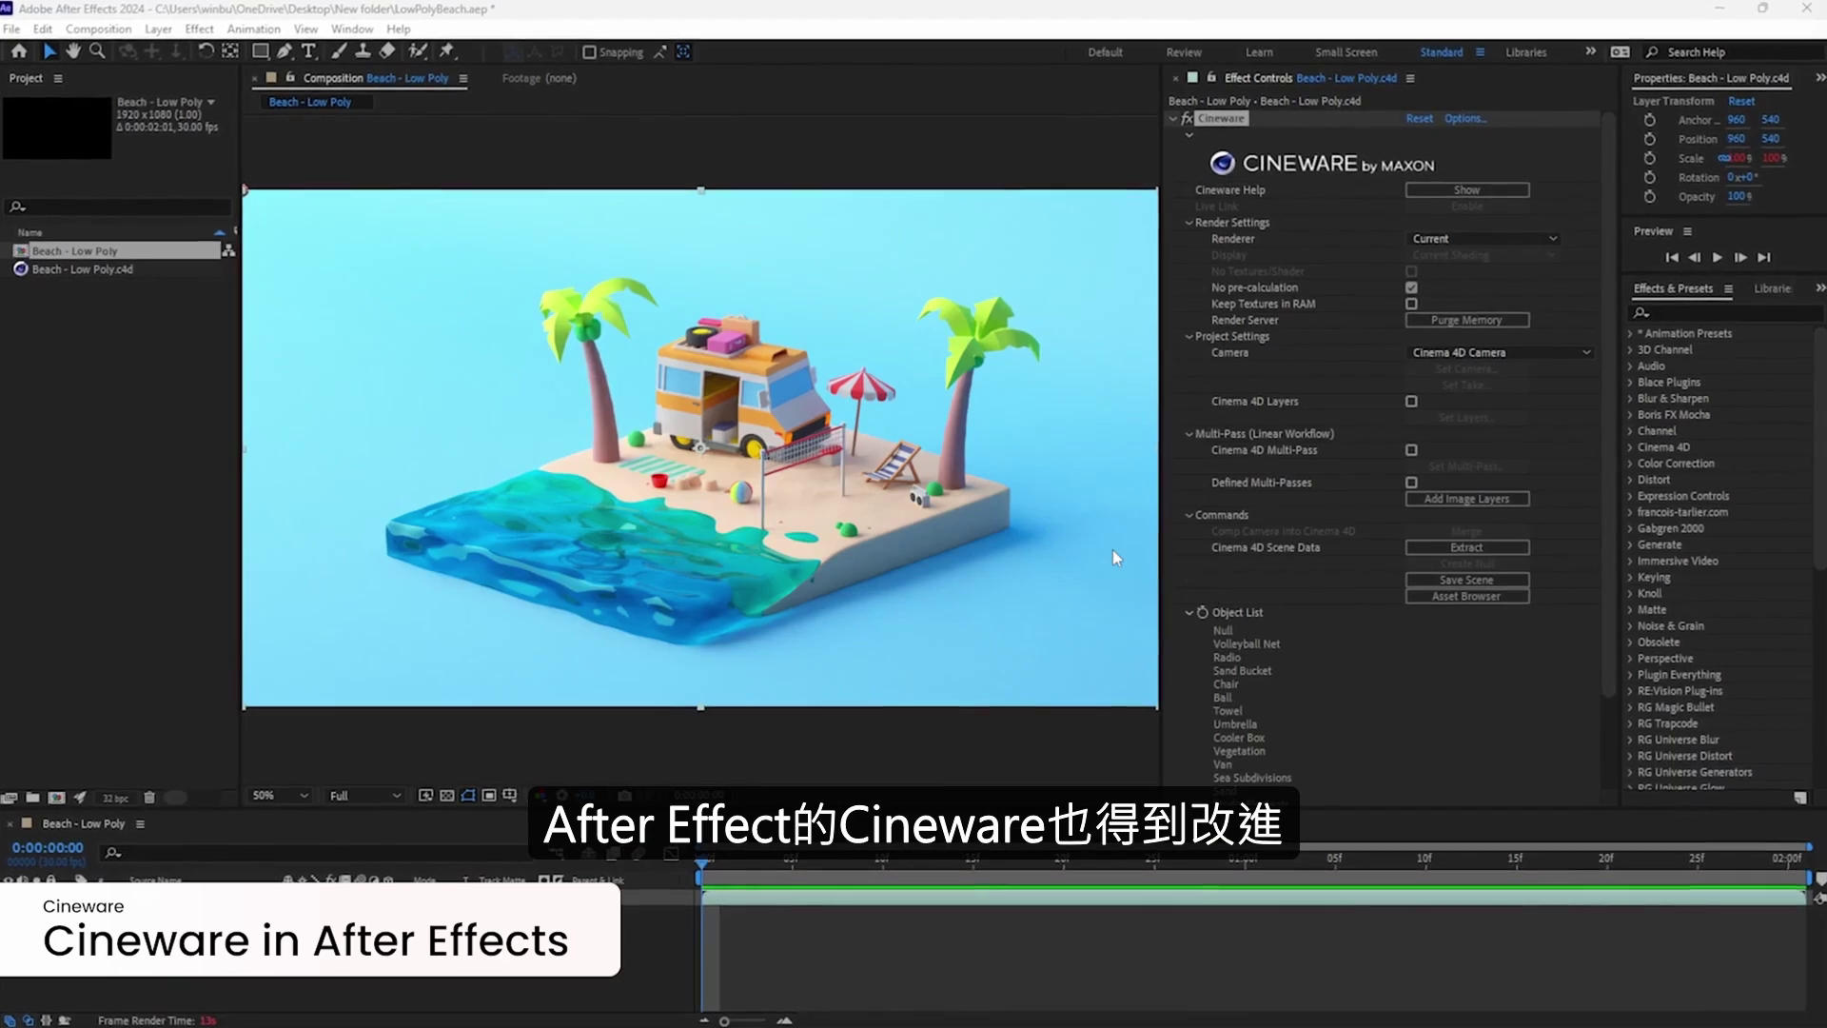
# - Extract the Cineware scene's camera and nulls and open the Maxon asset library
pyautogui.click(1466, 548)
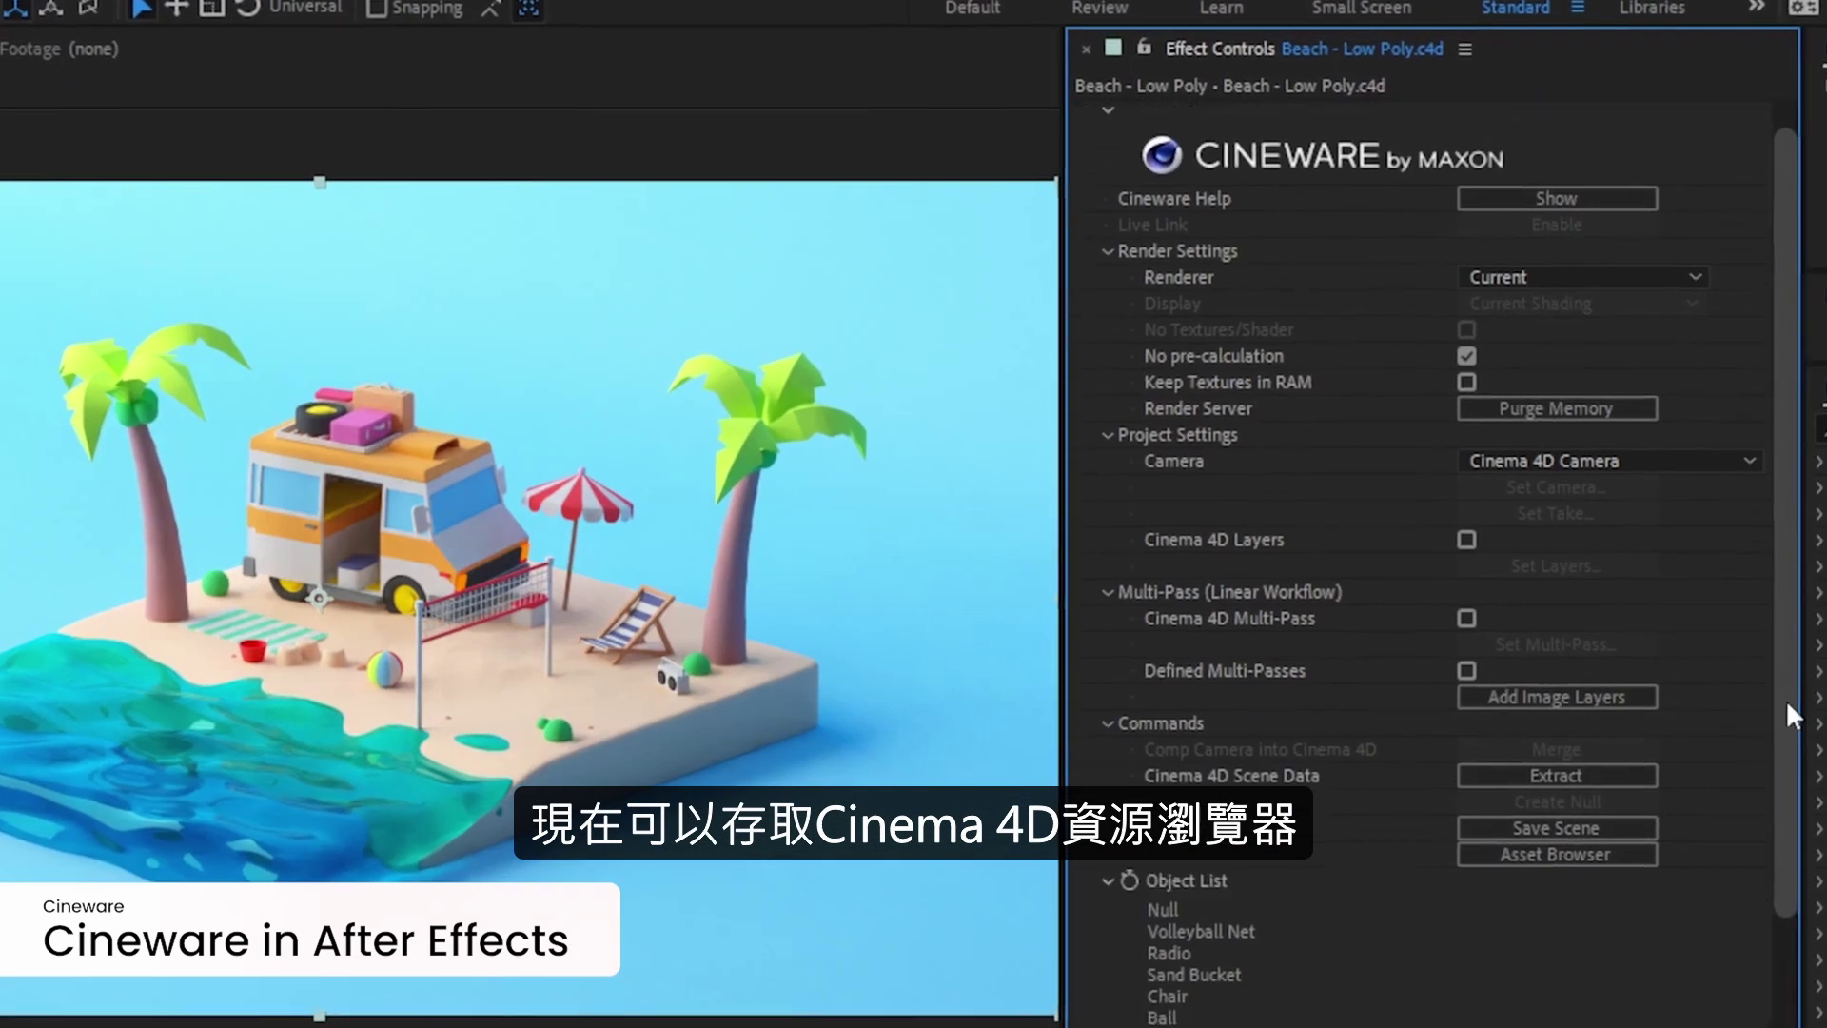
pyautogui.scroll(-2, 1531, 533)
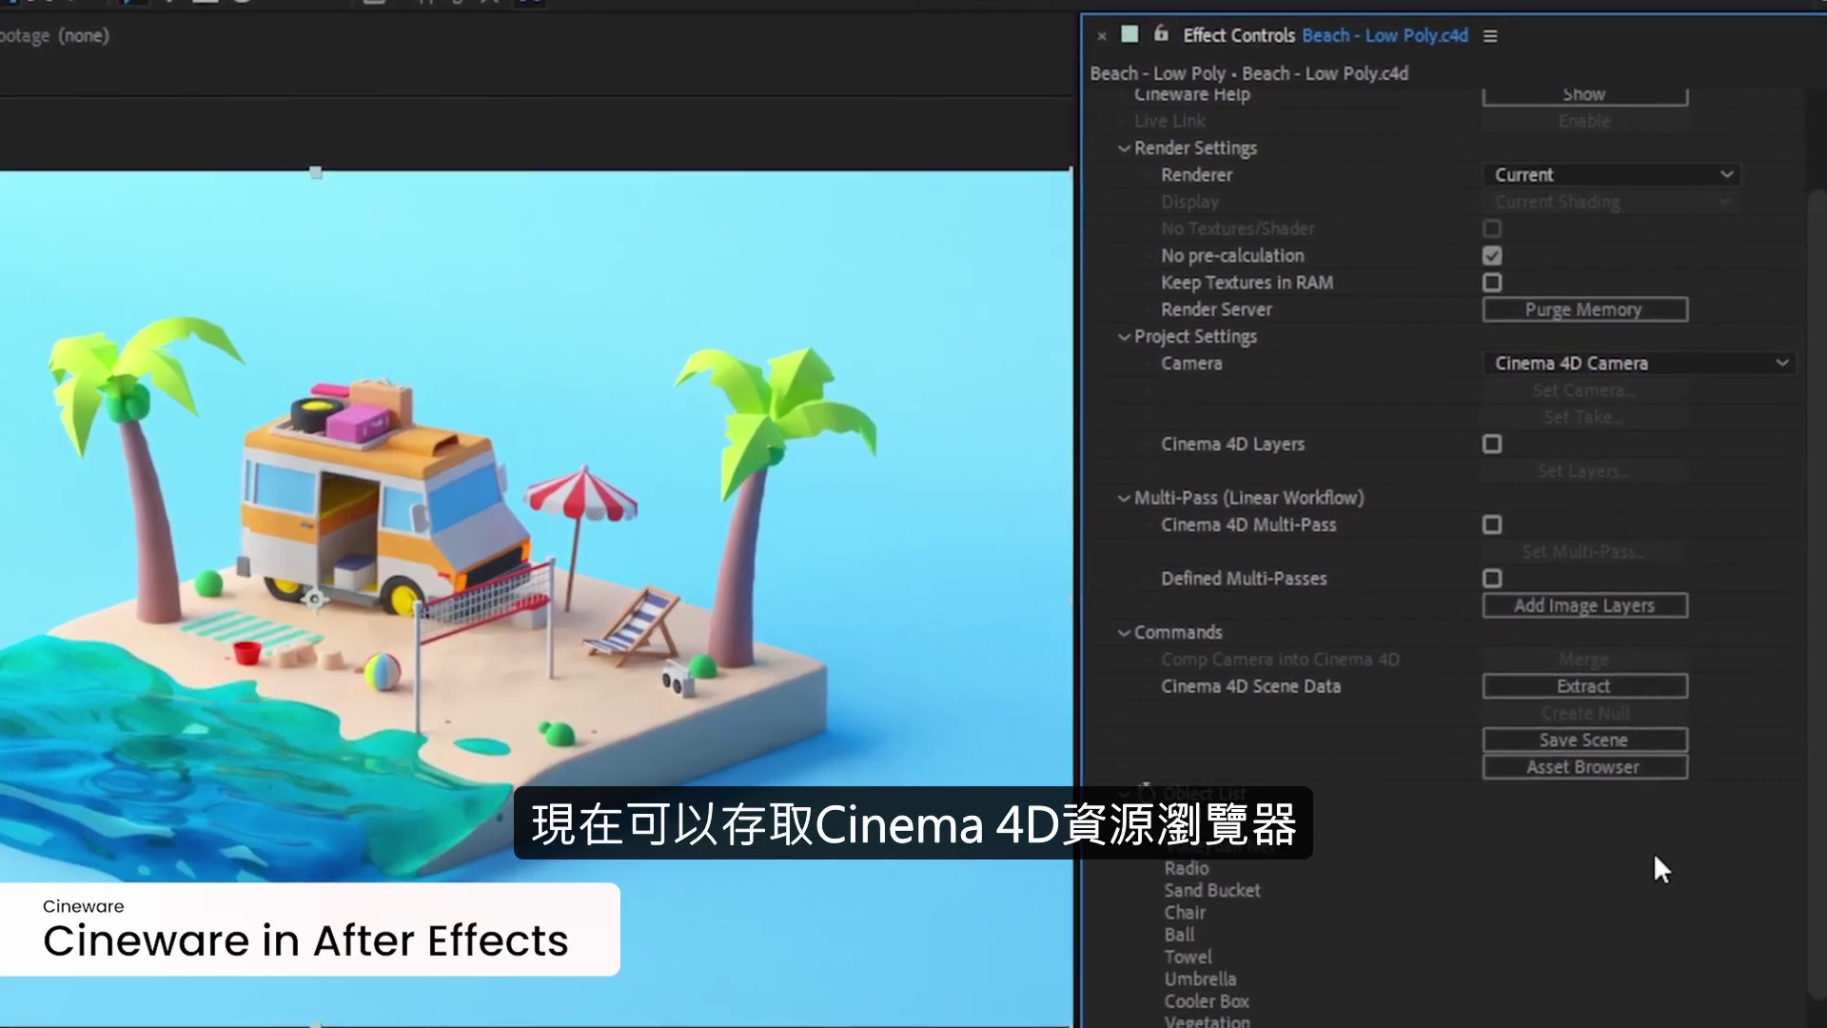
pyautogui.click(1607, 767)
# - Delete the Volleyball Net, Radio, Van and Umbrella from the object list
pyautogui.scroll(-2, 1321, 228)
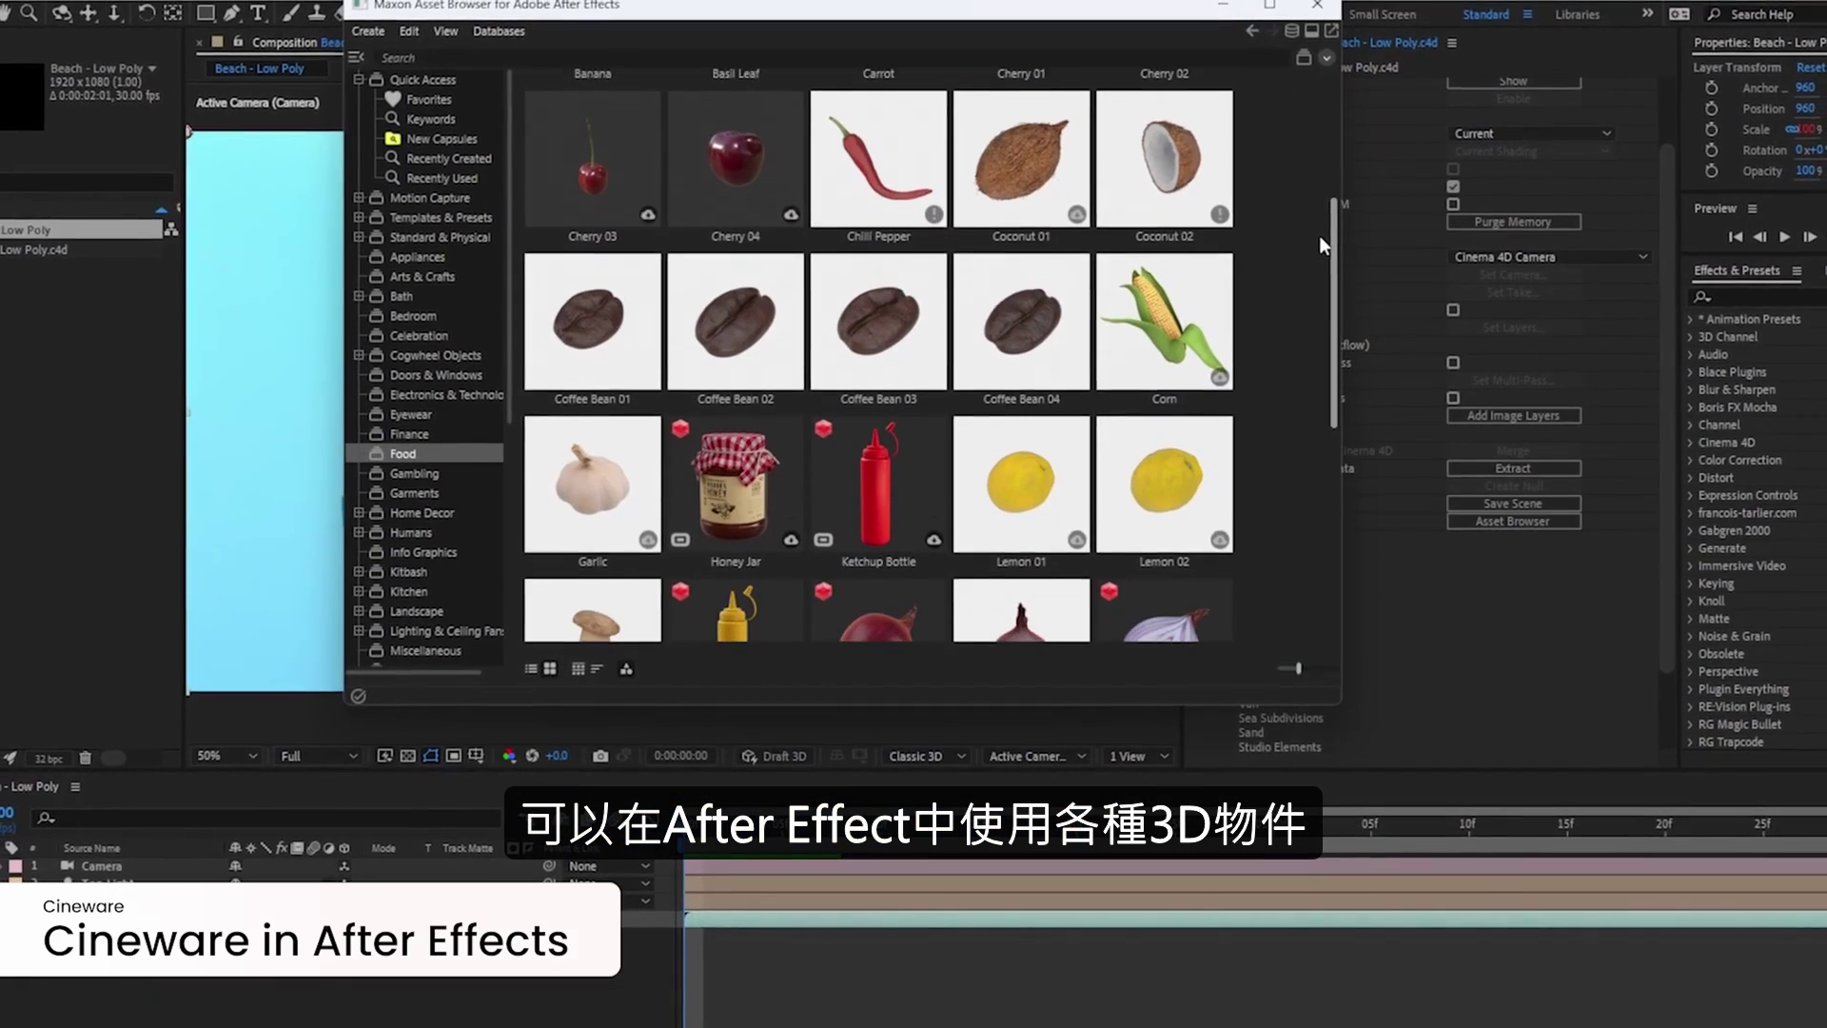
pyautogui.scroll(-3, 1319, 236)
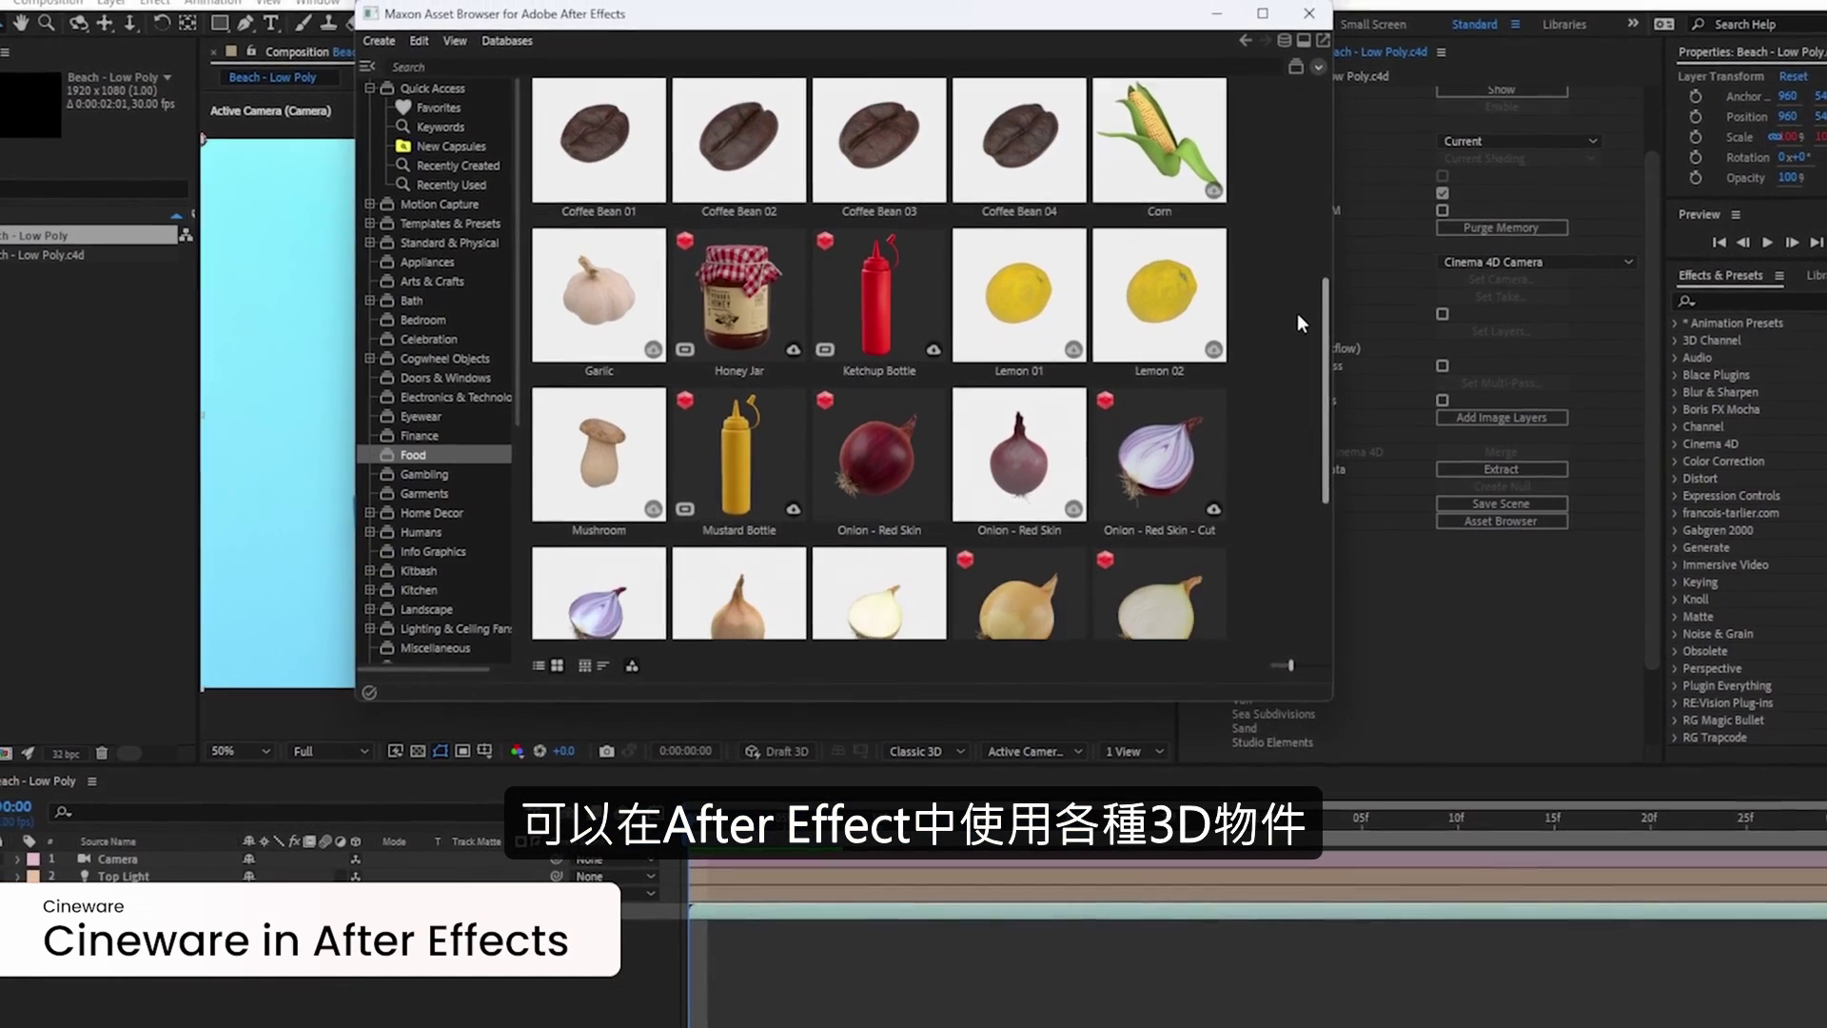
pyautogui.scroll(-4, 1298, 310)
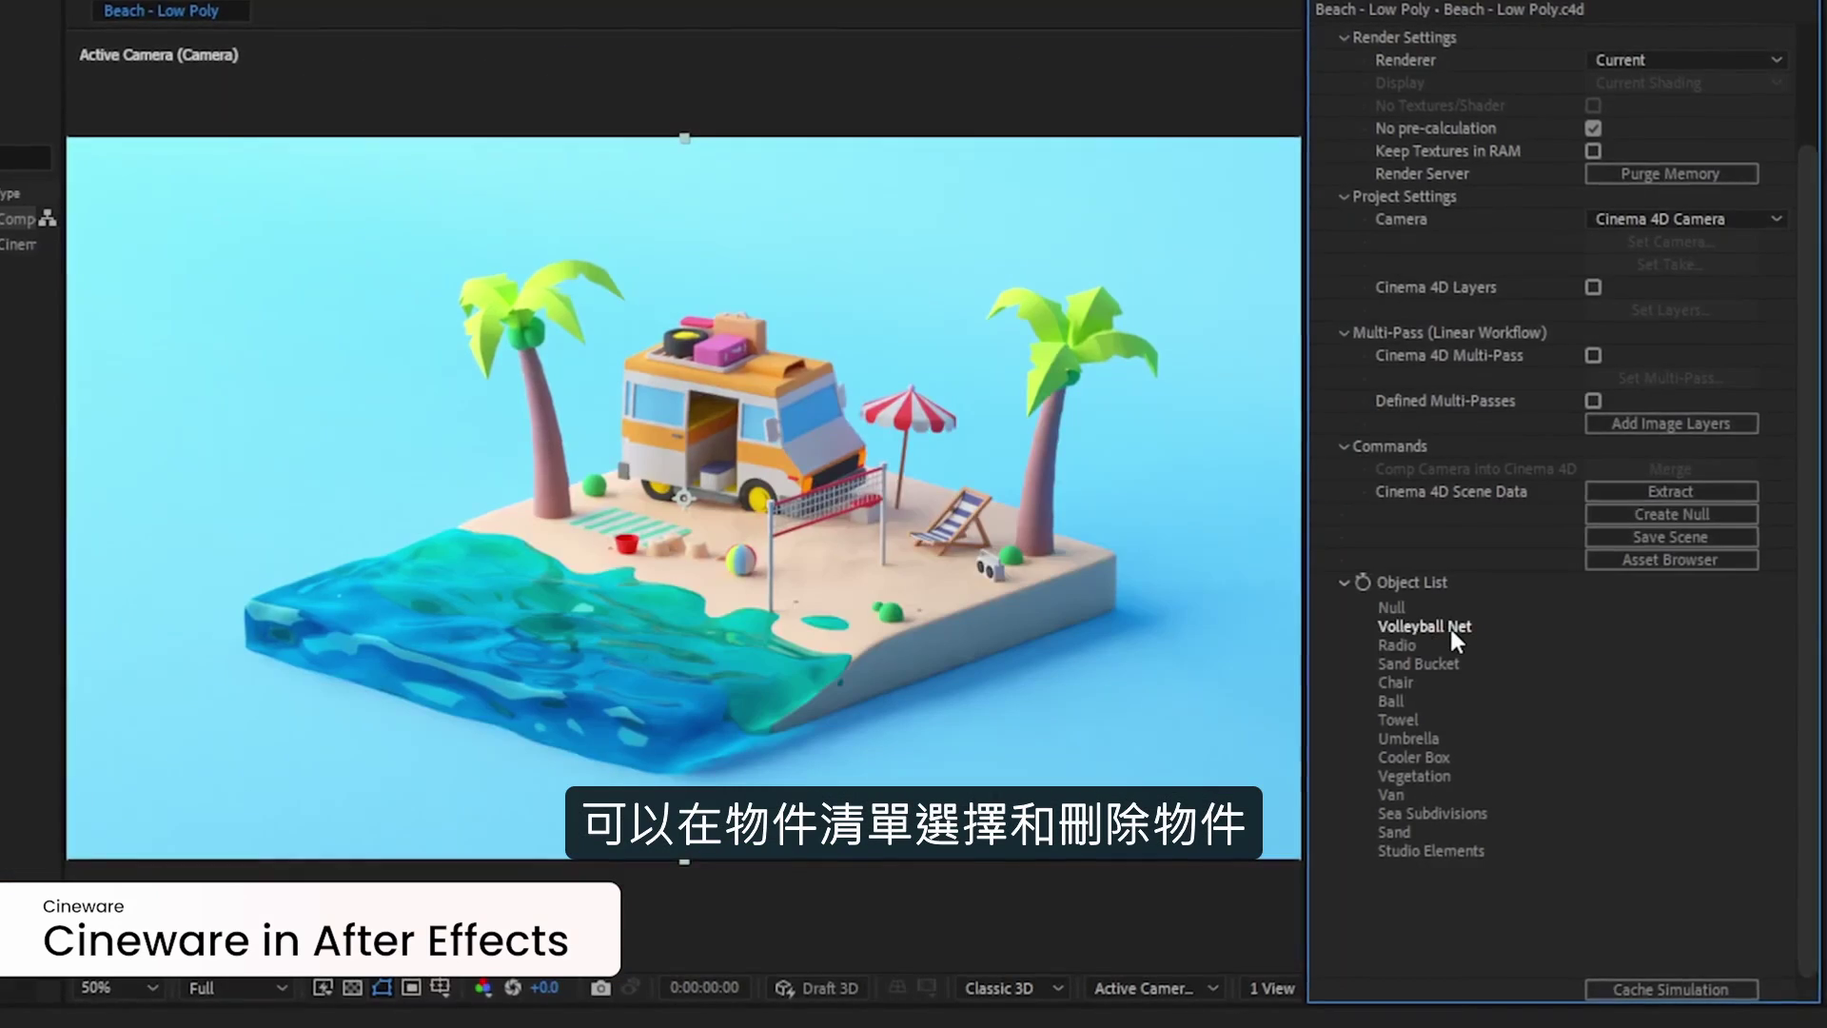
pyautogui.press('Delete')
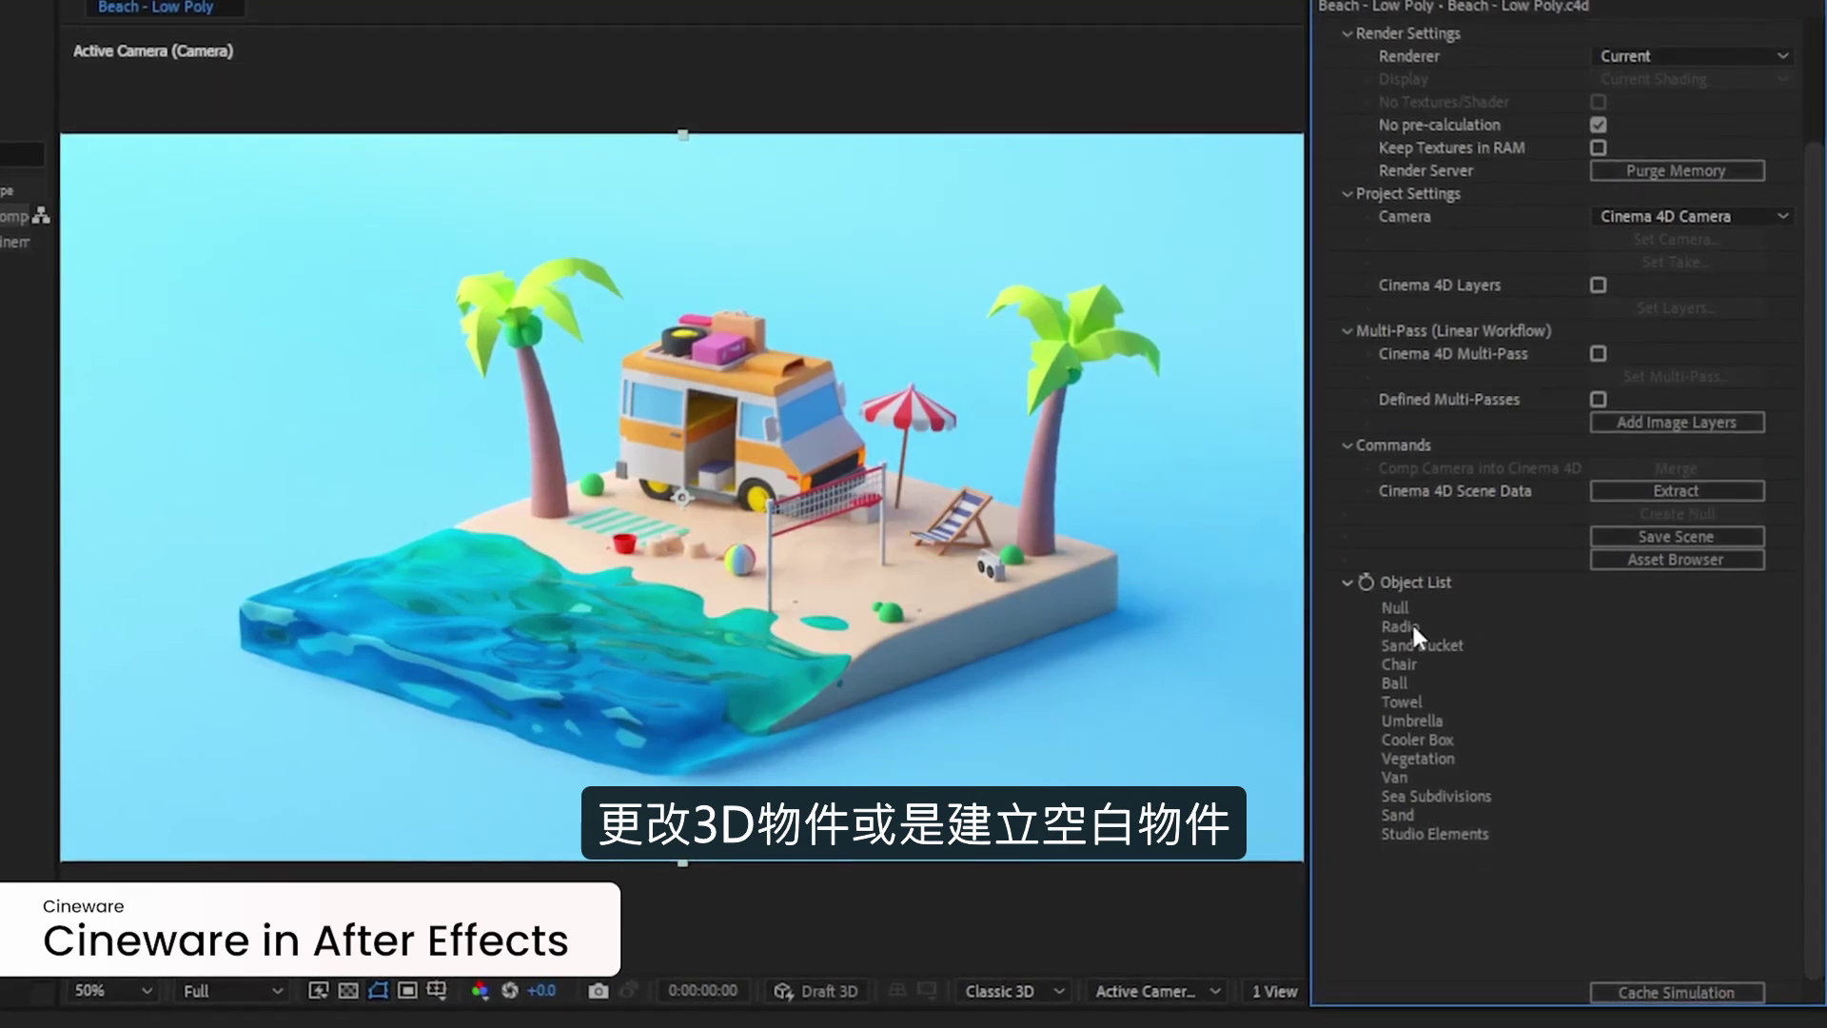
pyautogui.click(1412, 626)
pyautogui.press('Delete')
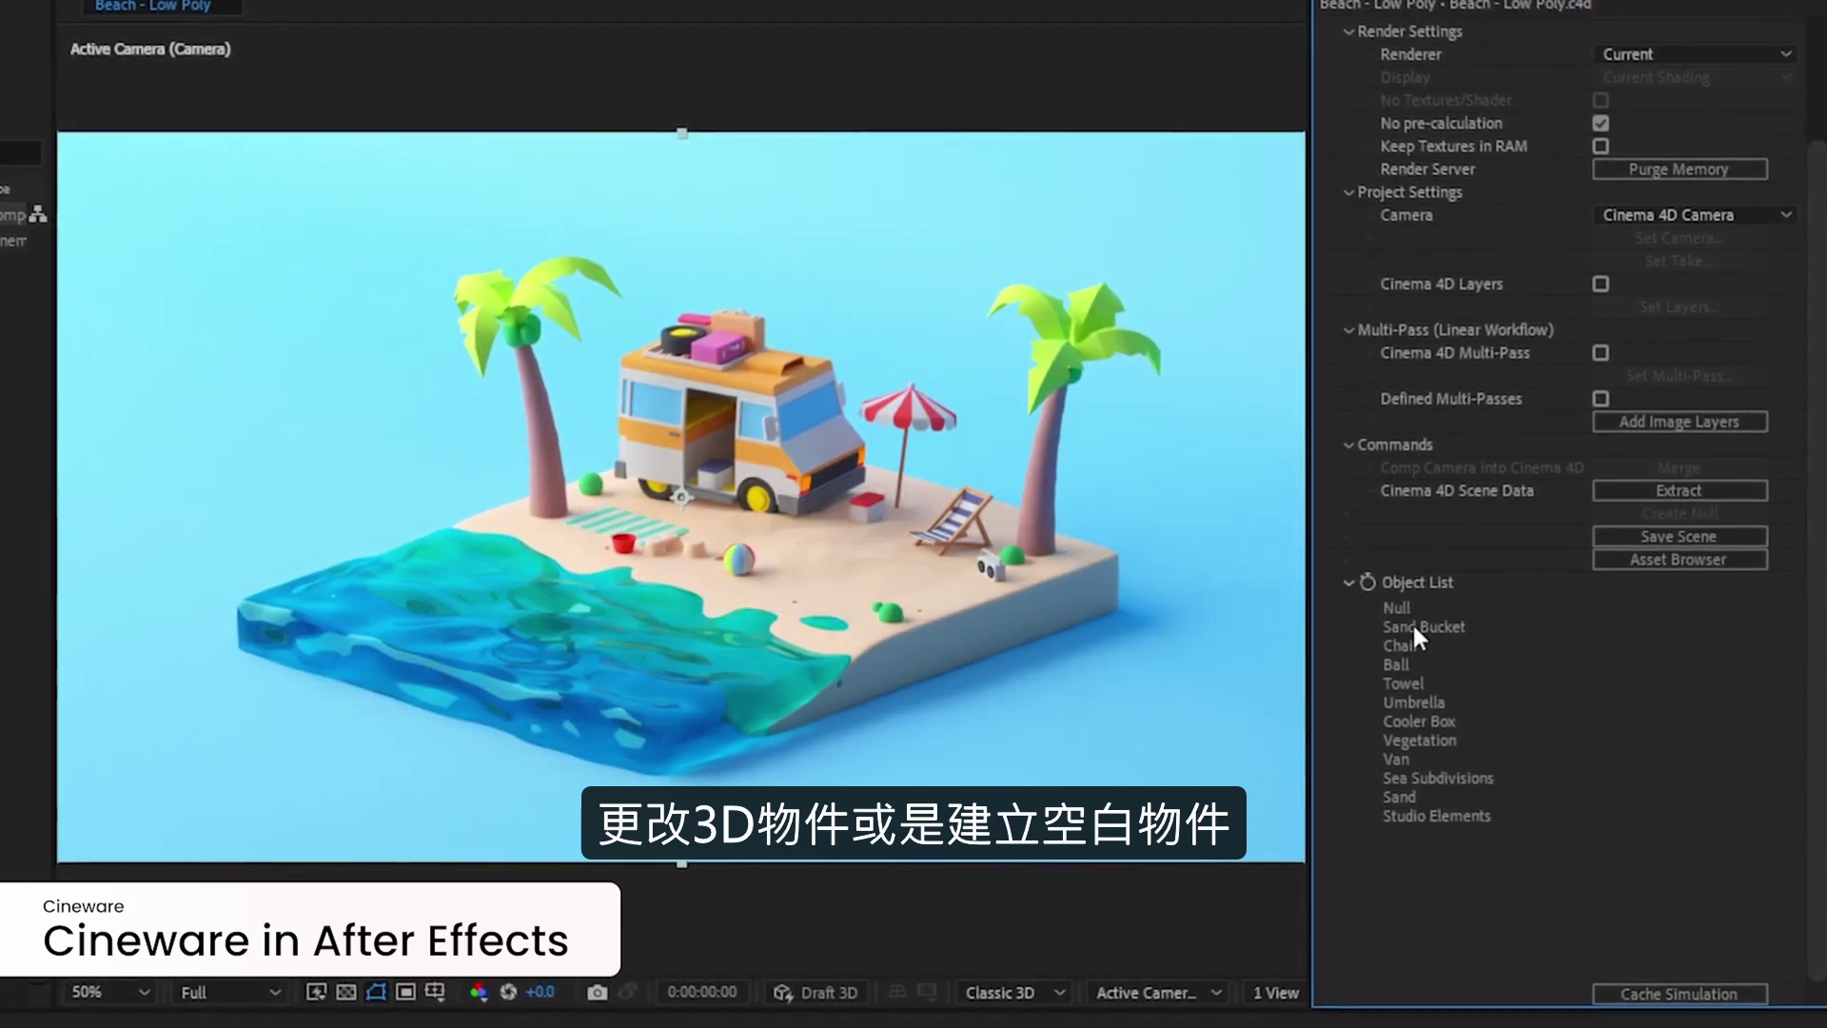
pyautogui.click(1406, 758)
pyautogui.press('Delete')
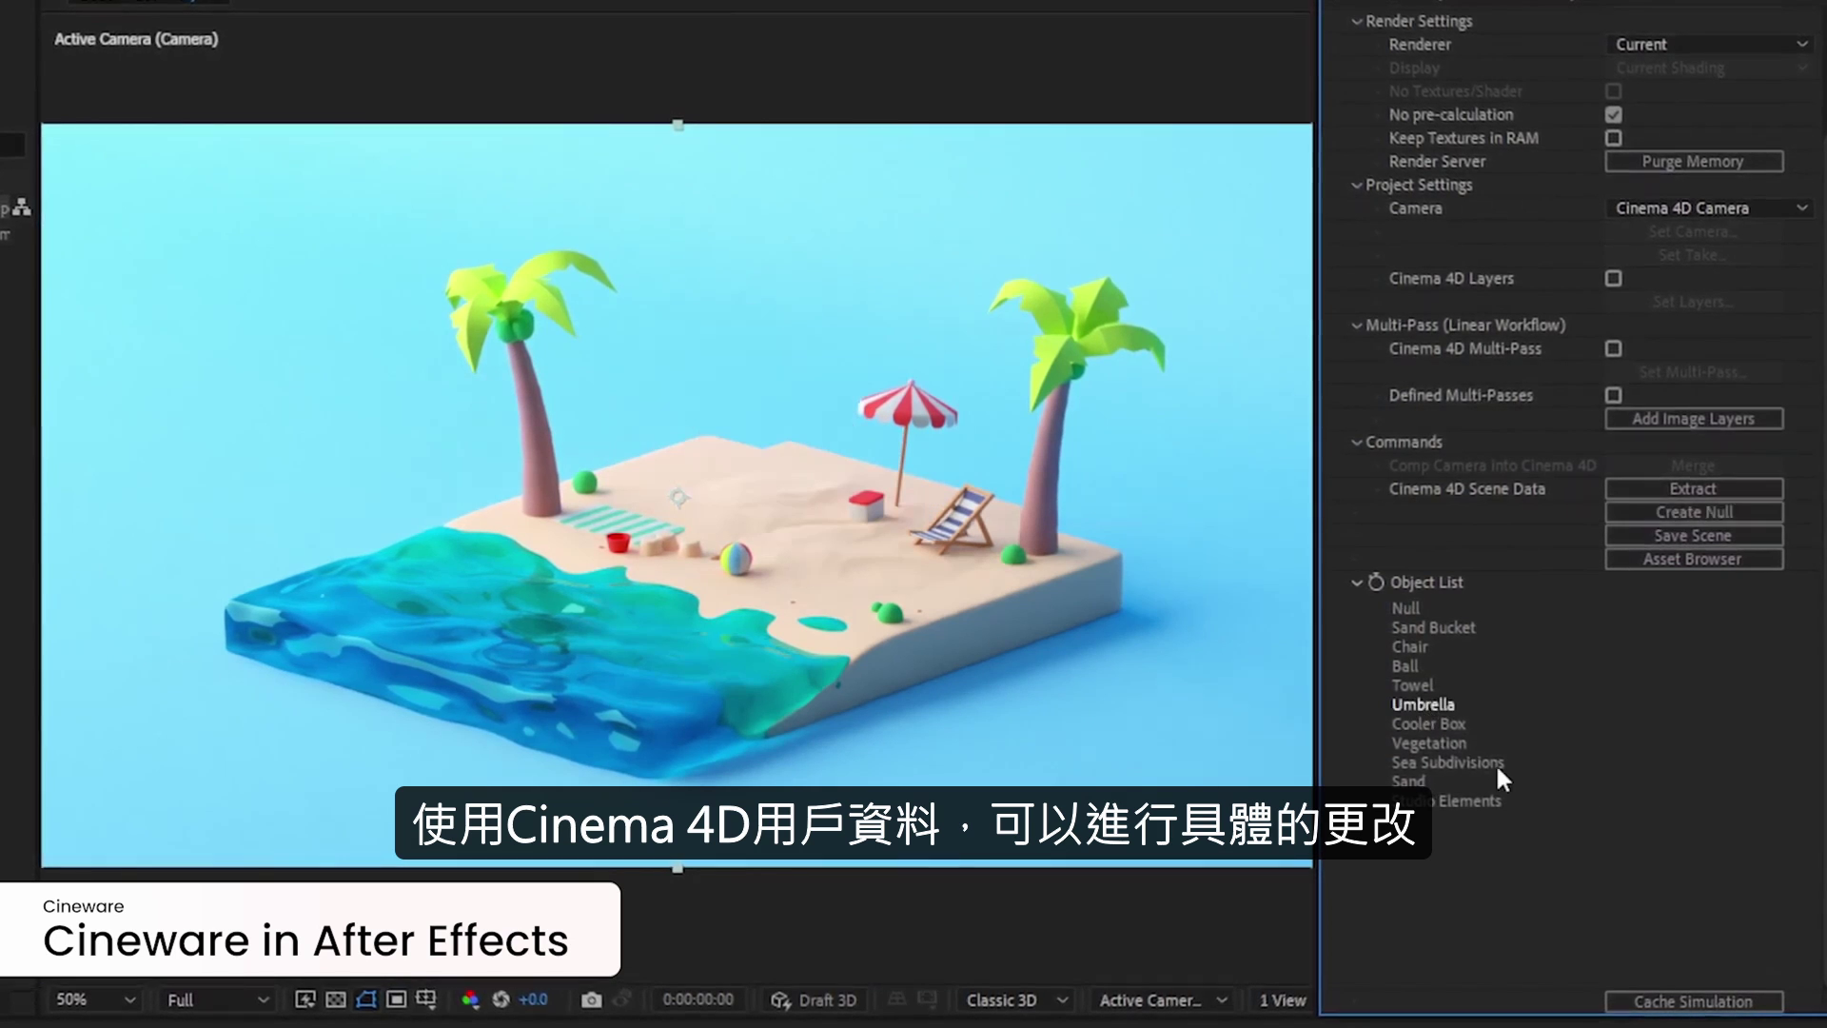
pyautogui.press('Delete')
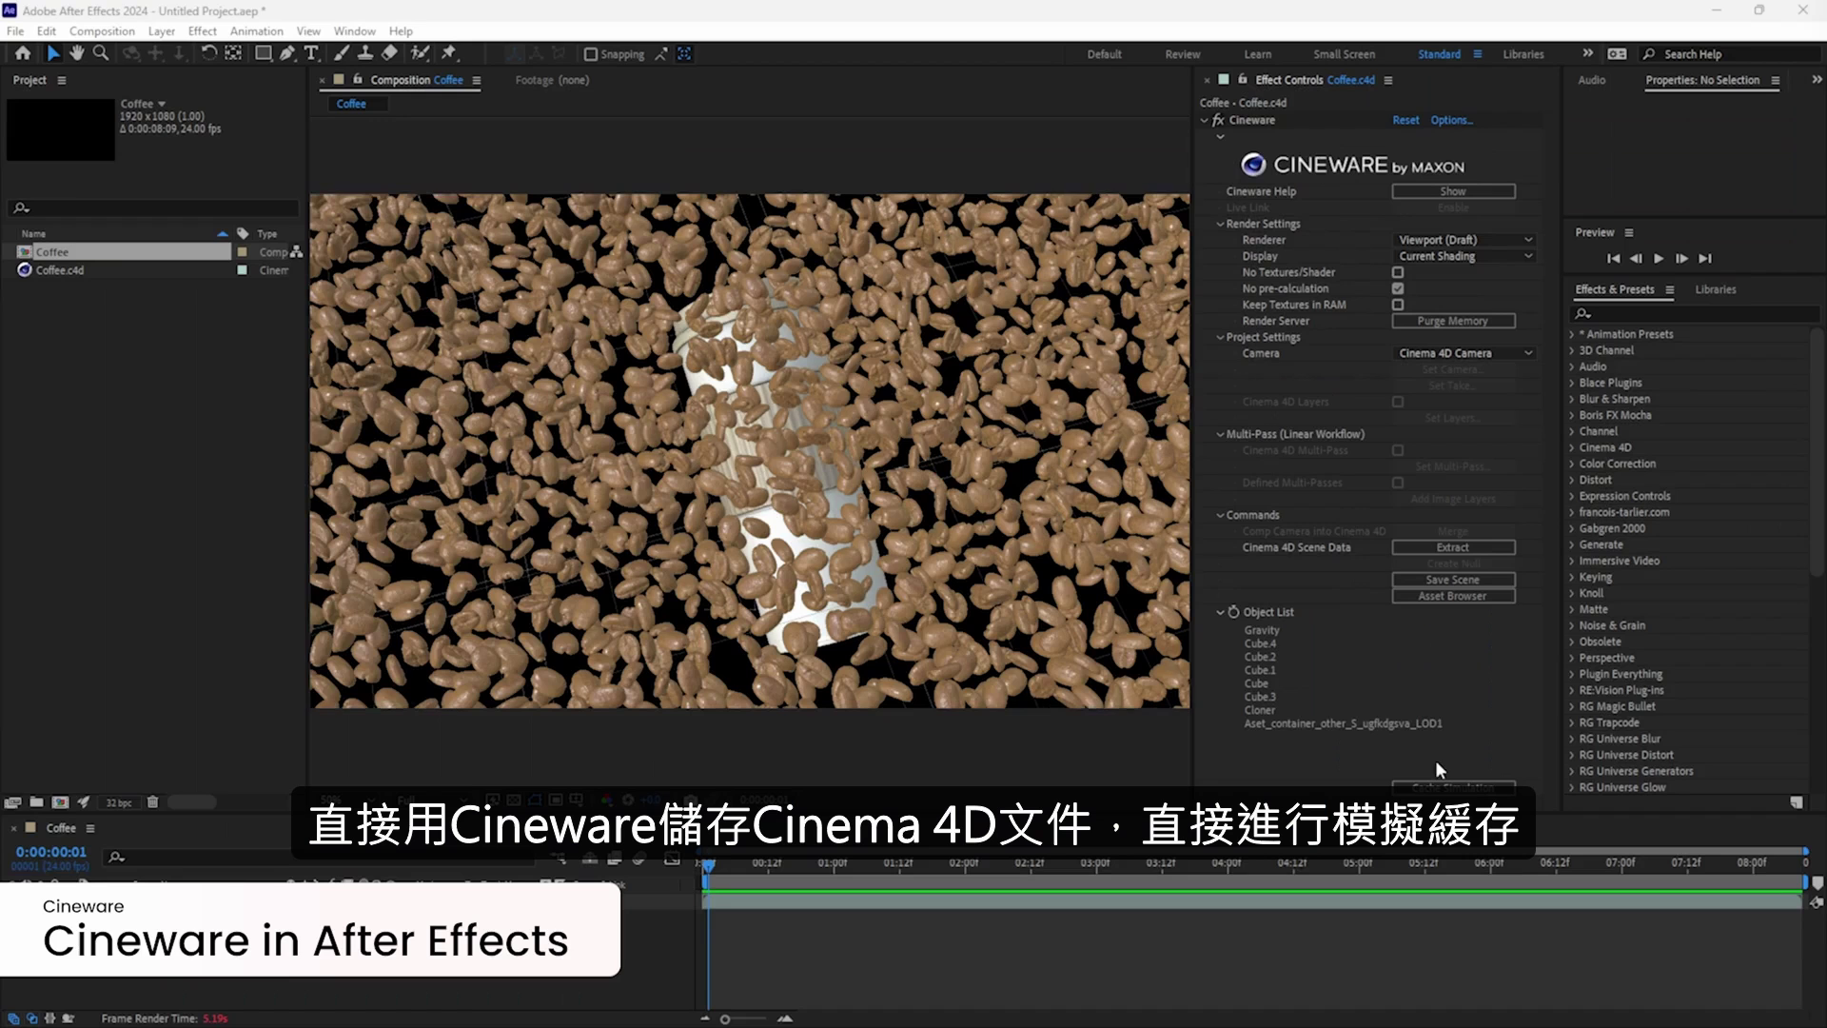
# - Cache the coffee-bean simulation and play it back from frame 10
pyautogui.click(1441, 786)
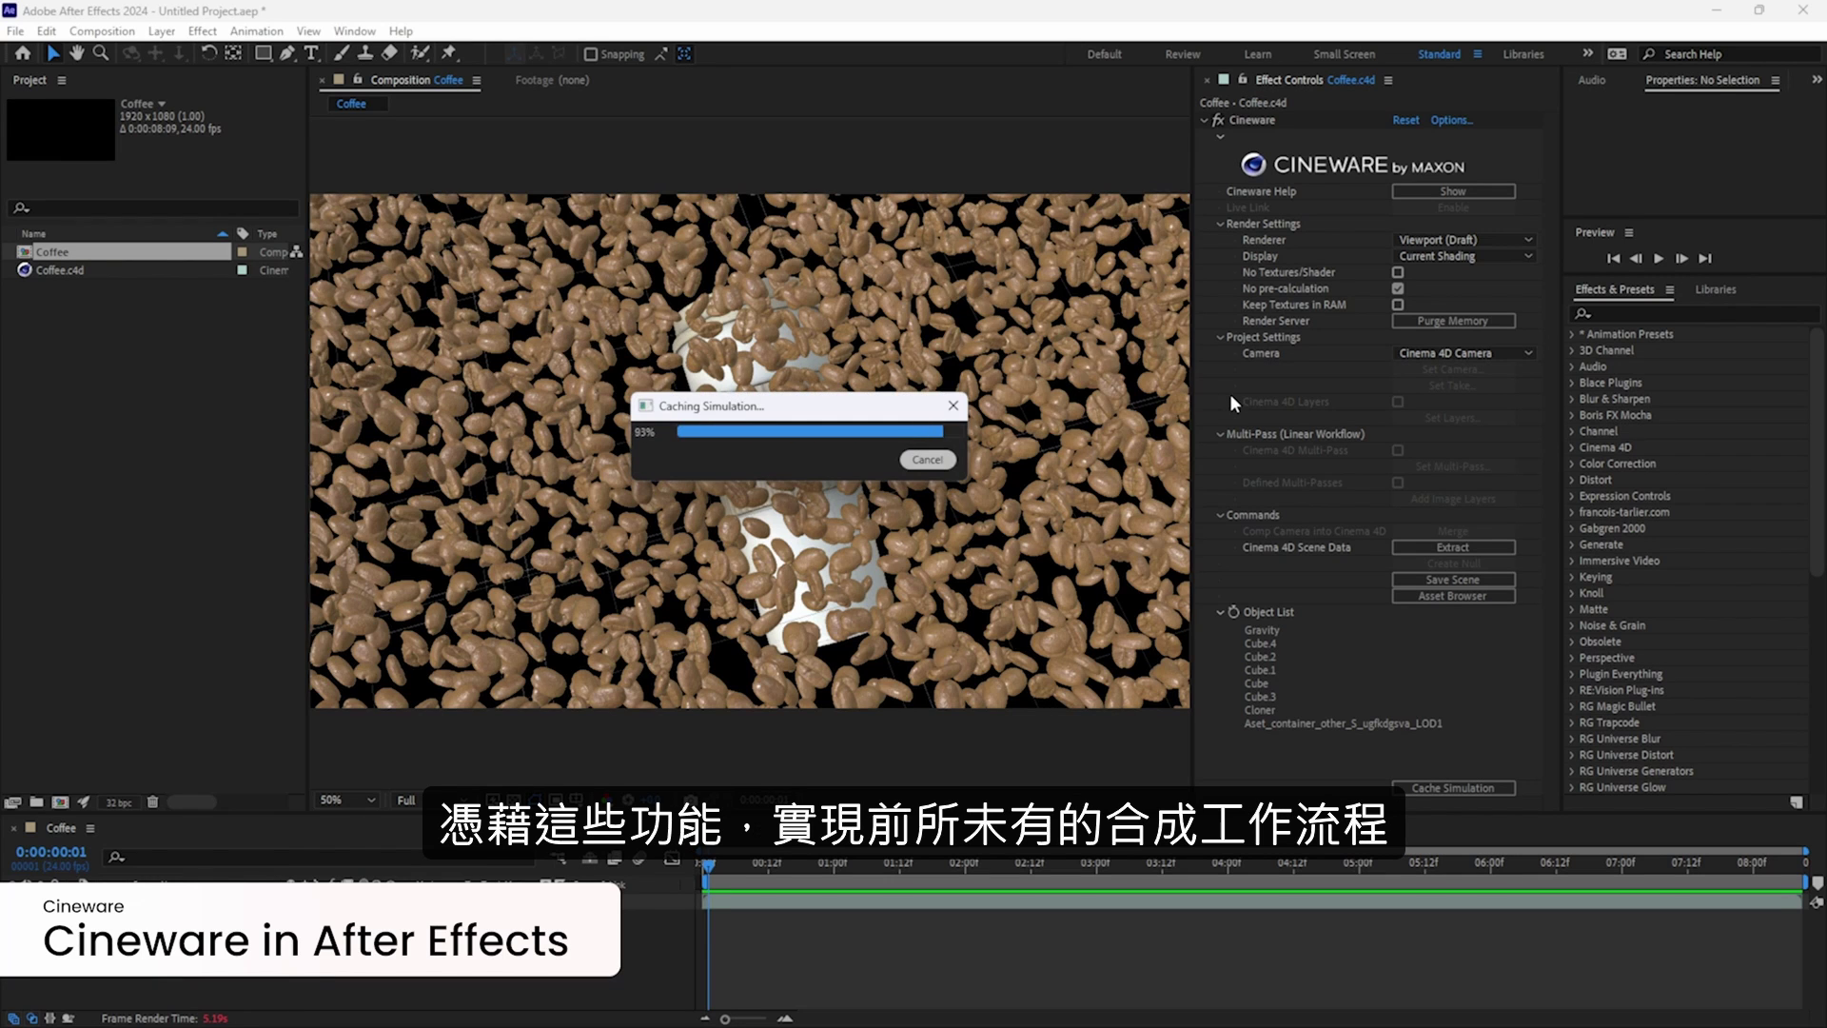
pyautogui.click(759, 875)
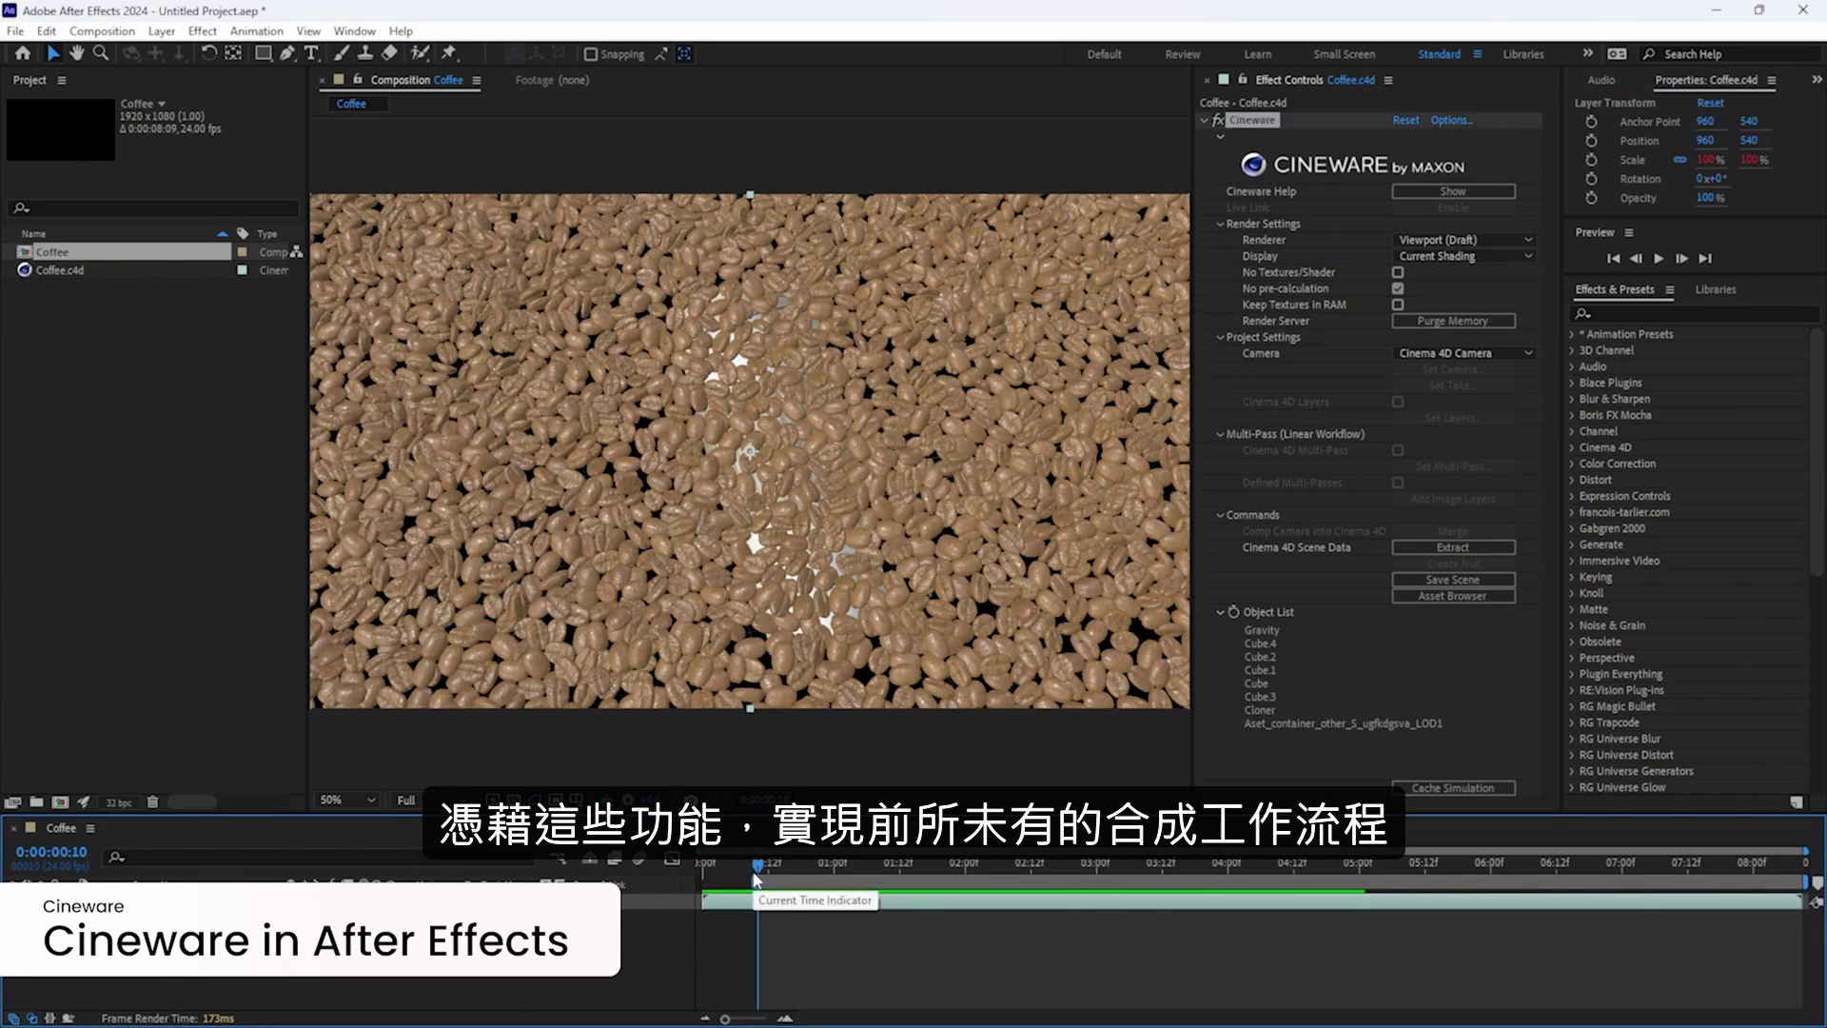
pyautogui.press('space')
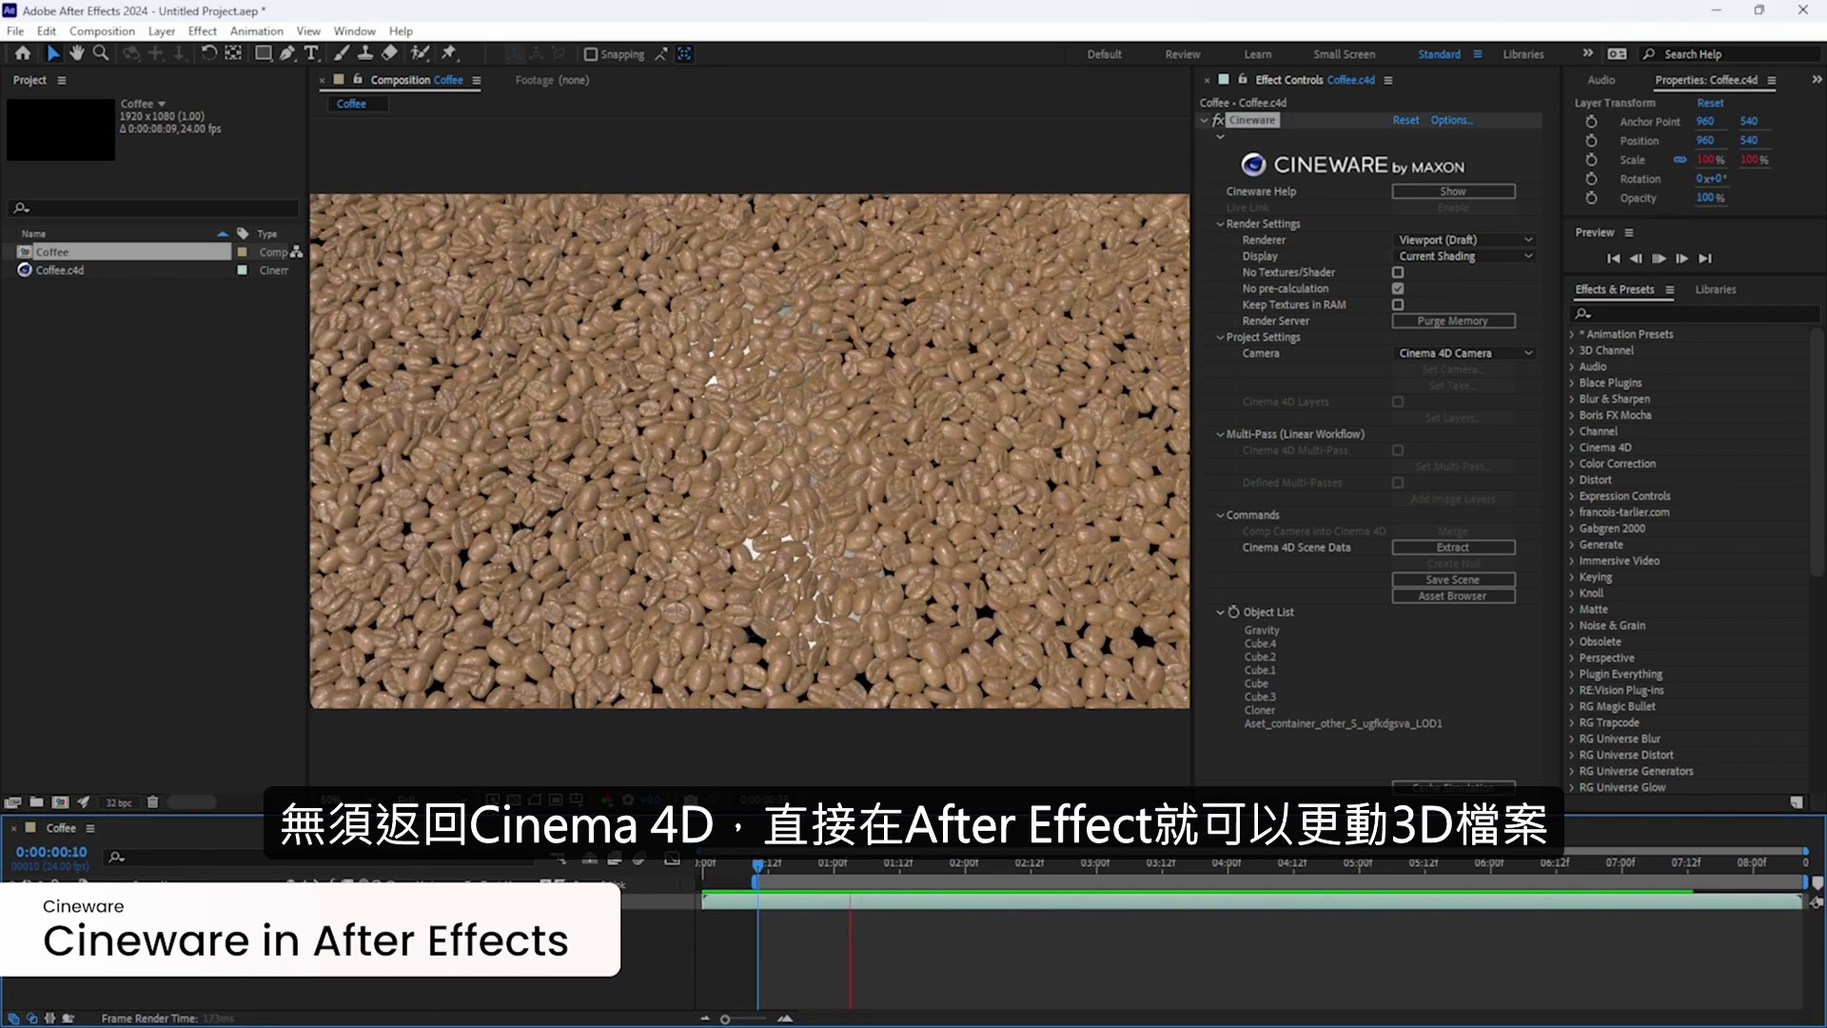